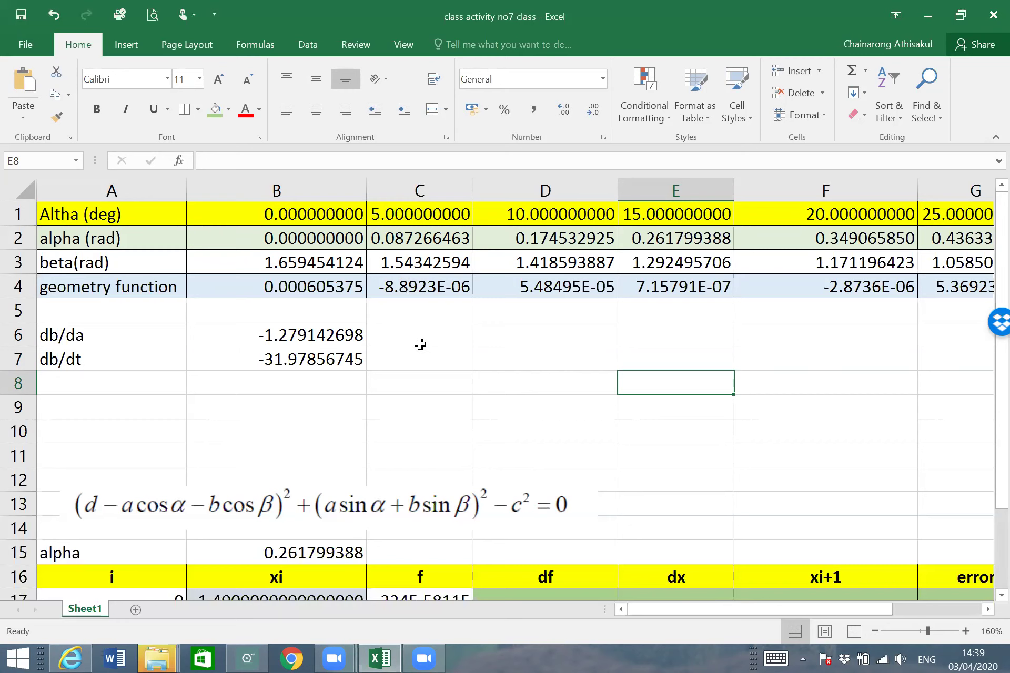
- Enter the central-difference formula =(D3-B3)/(2*(C2-B2)) in C6 for db/da at 5 degrees
left_click(422, 337)
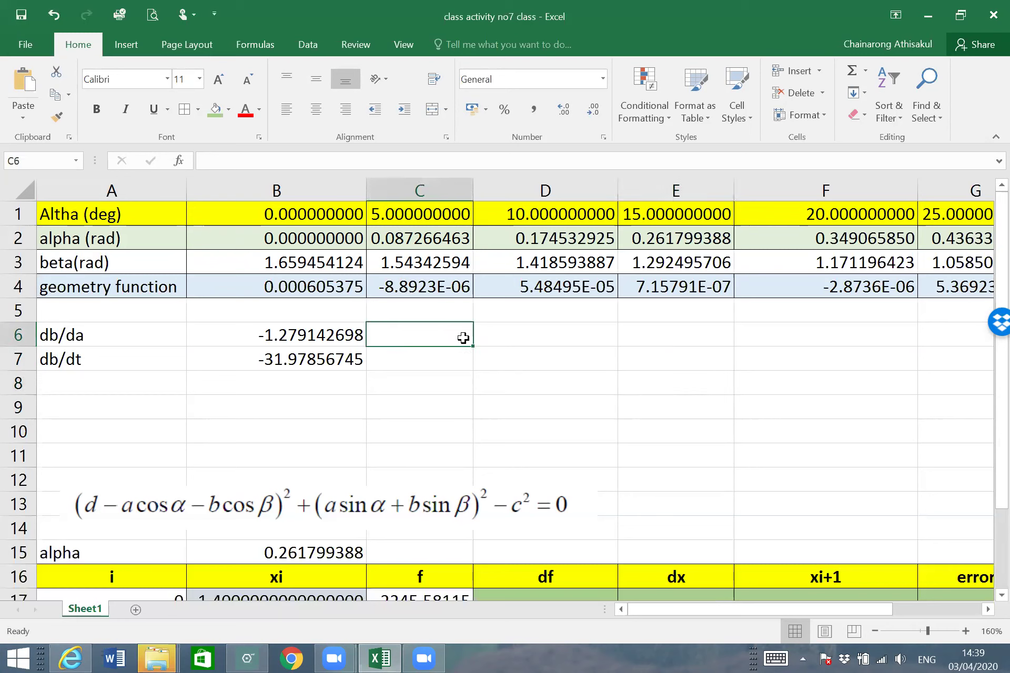
type("=")
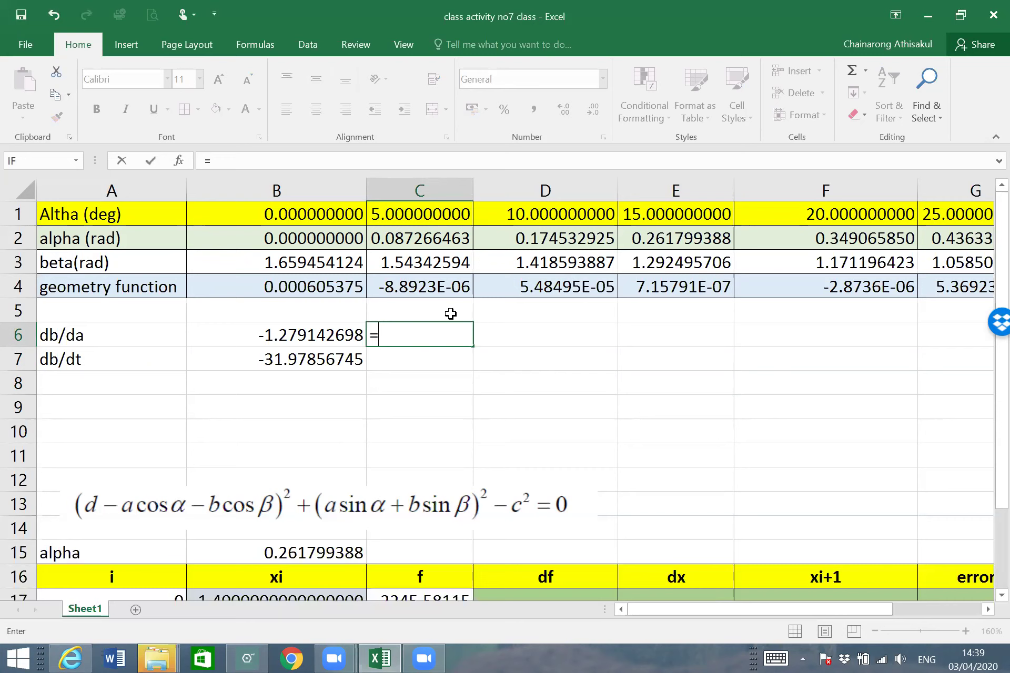
type("(")
left_click(566, 264)
type("-")
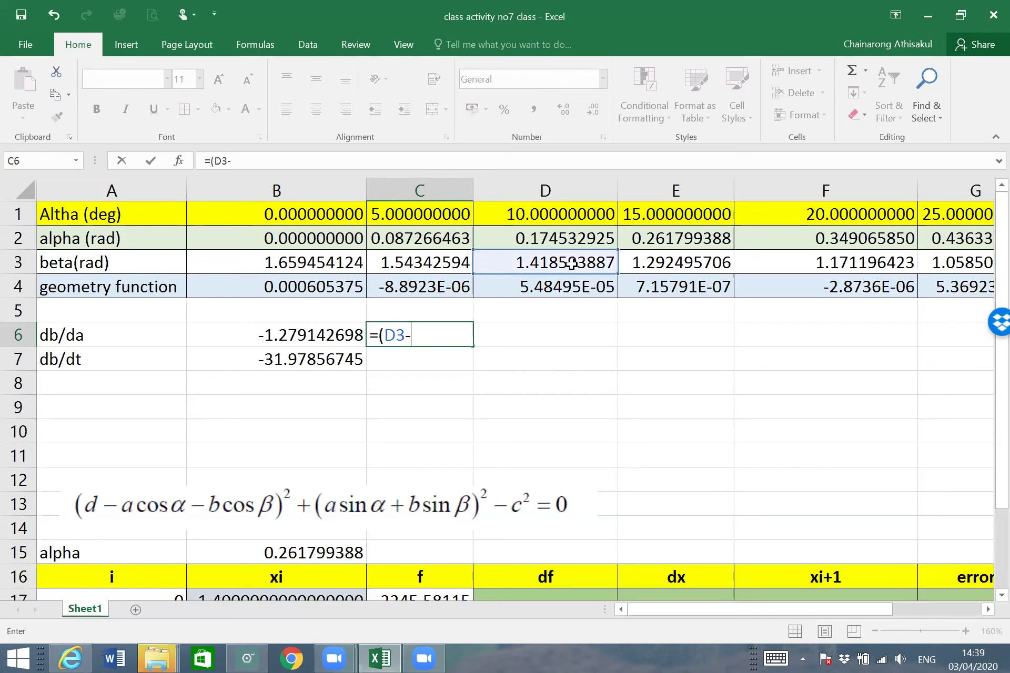
left_click(318, 262)
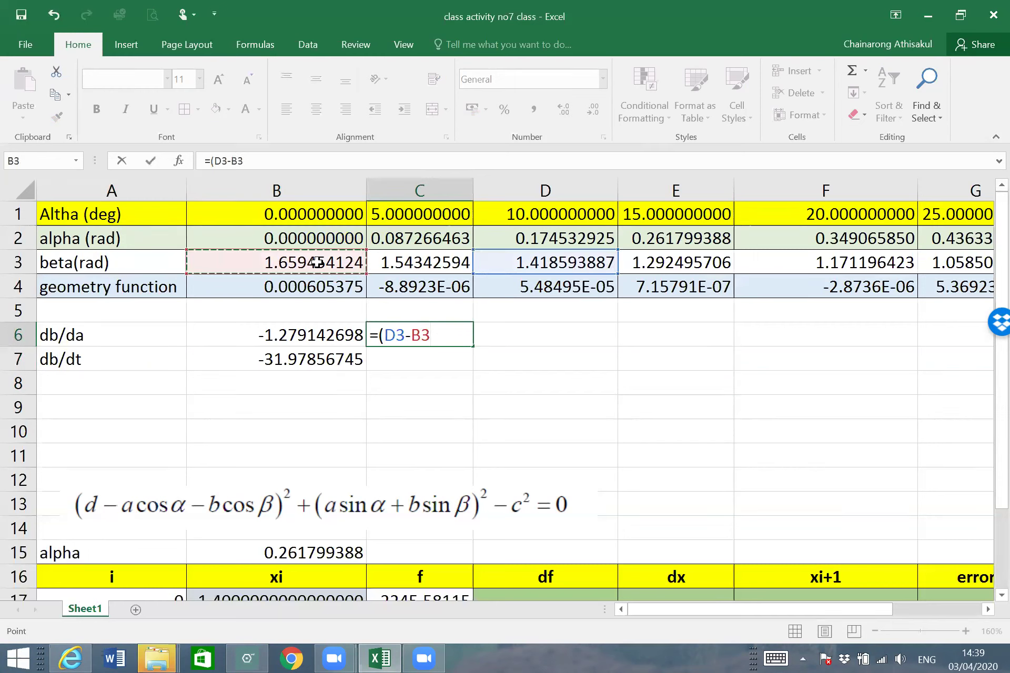
type(")/(")
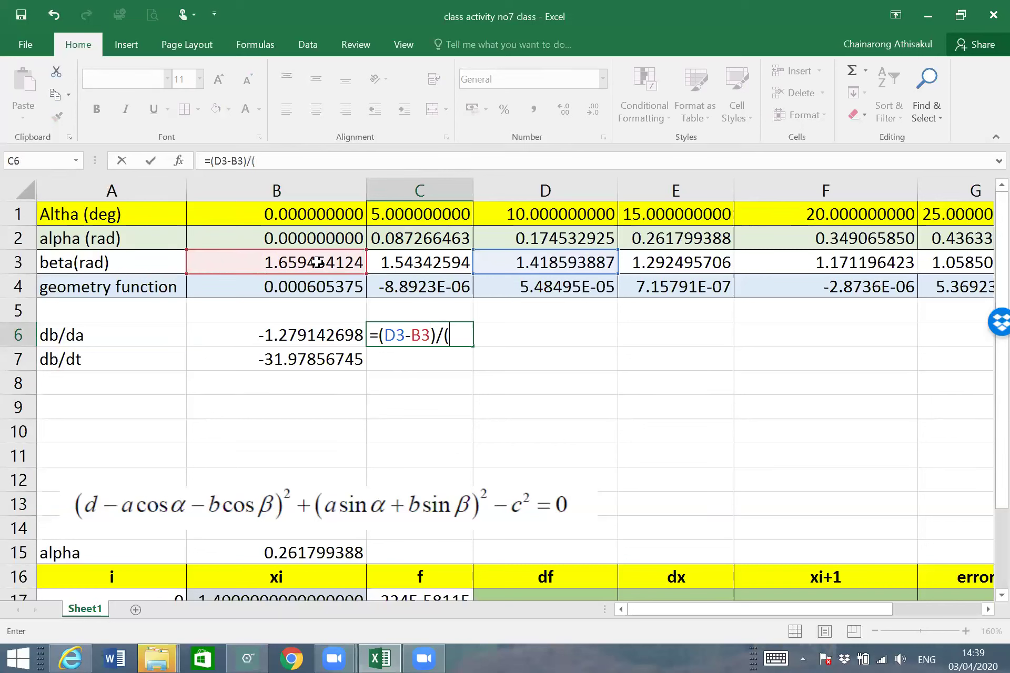
type("2*(")
left_click(425, 239)
type("-")
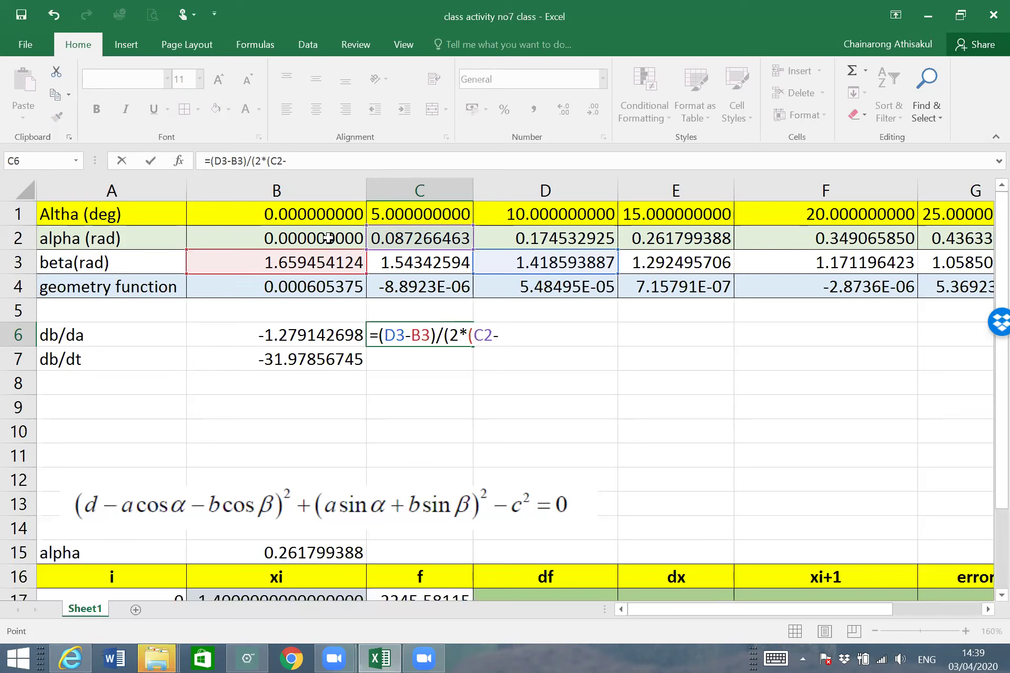
left_click(329, 239)
type("))")
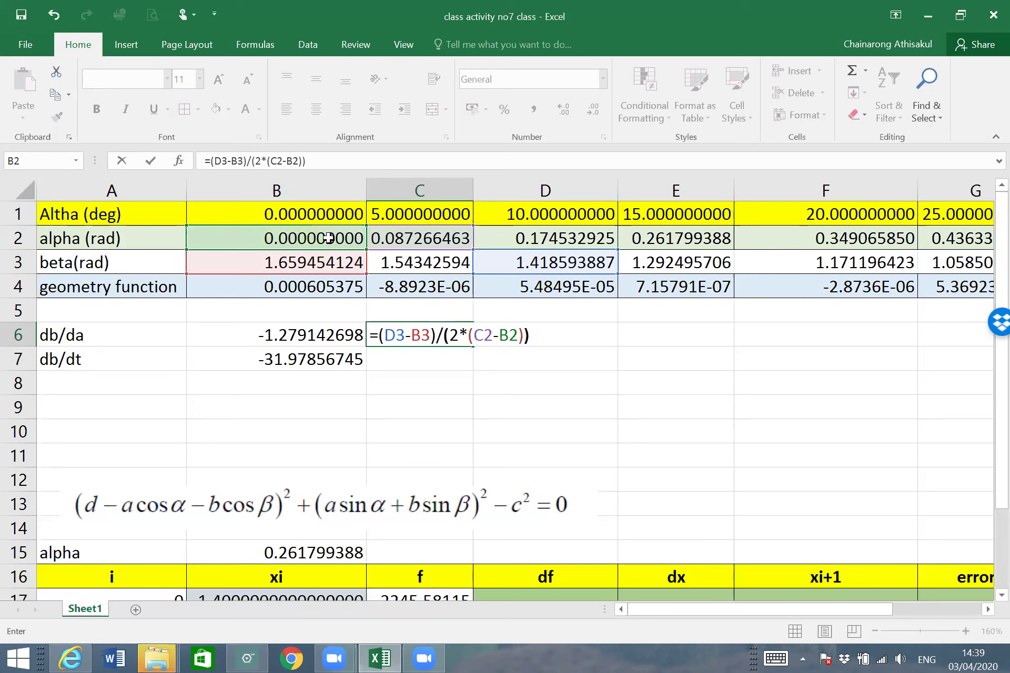
key("Return")
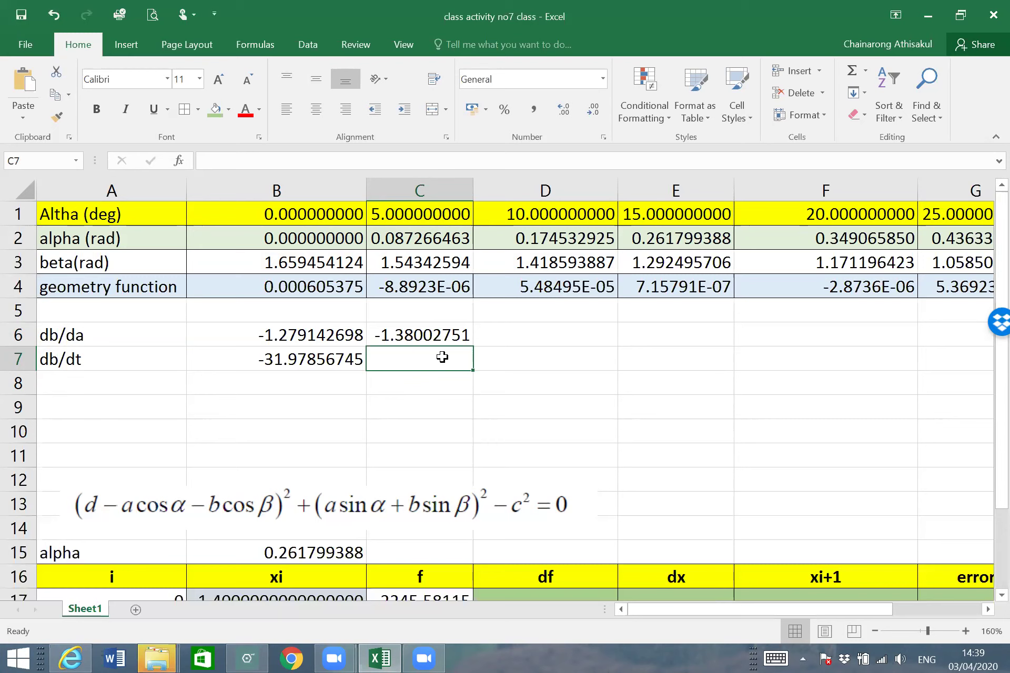
- Copy the db/dt formula from B7 into C7 and fill the db/da formula from C6 across to G6
left_click(321, 360)
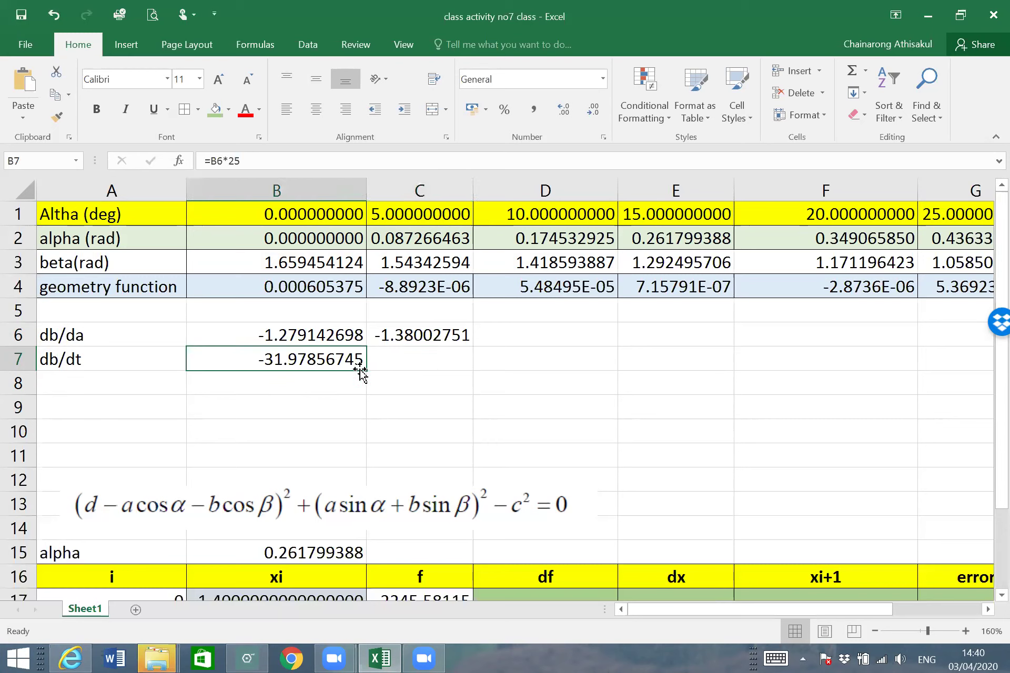
left_click_drag(367, 369, 654, 336)
left_click(563, 408)
left_click(456, 339)
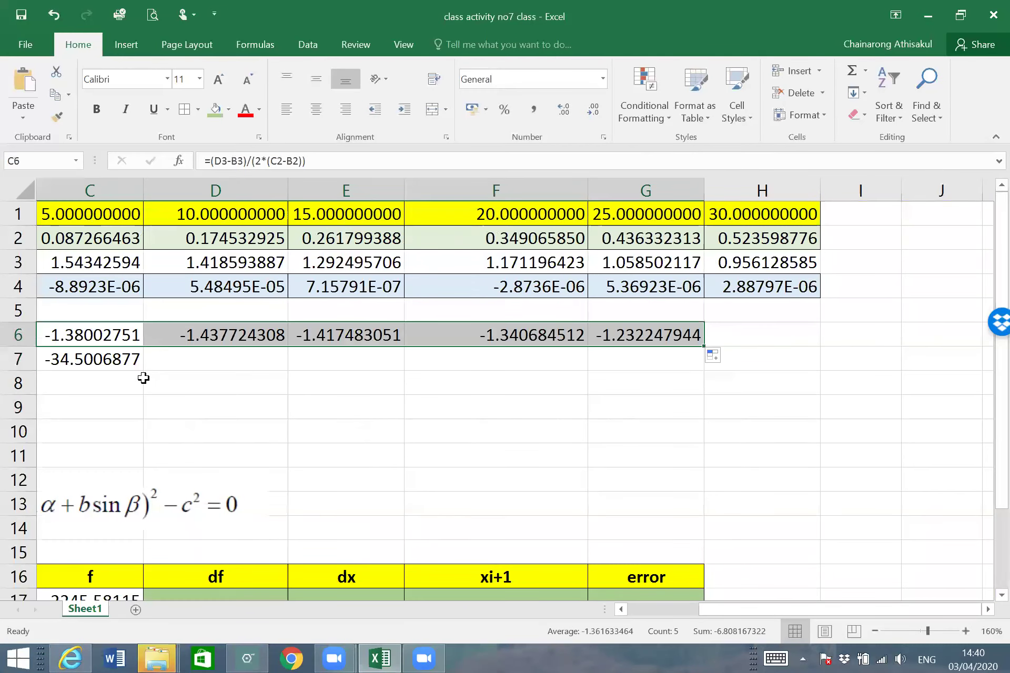
- Fill the db/dt formula from C7 across to G7
left_click(171, 361)
left_click(138, 364)
left_click_drag(143, 370, 657, 368)
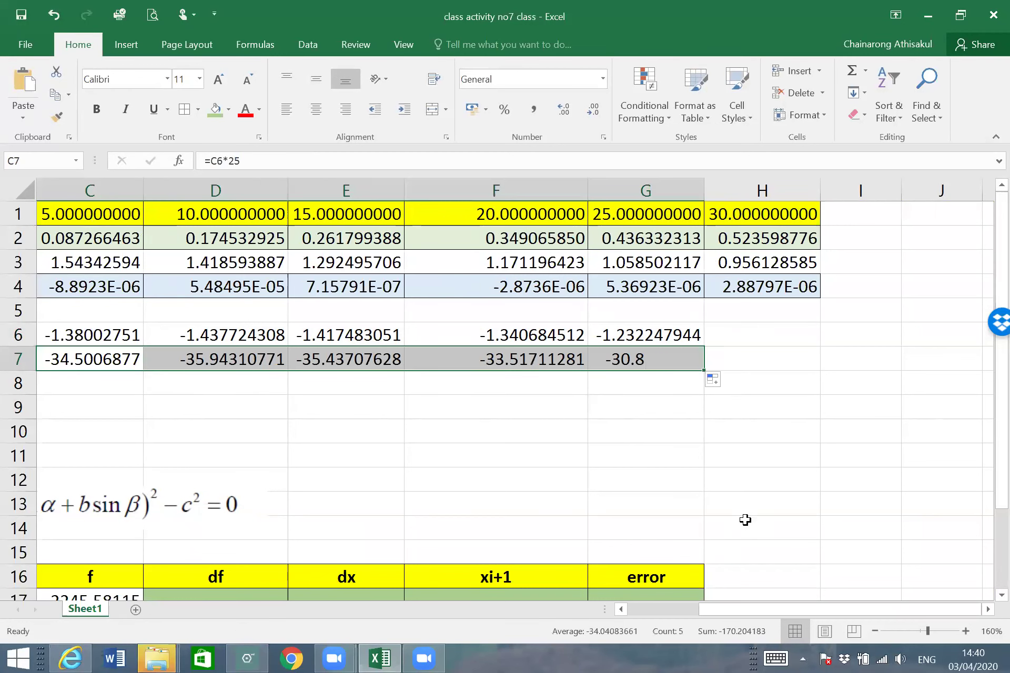
left_click(762, 327)
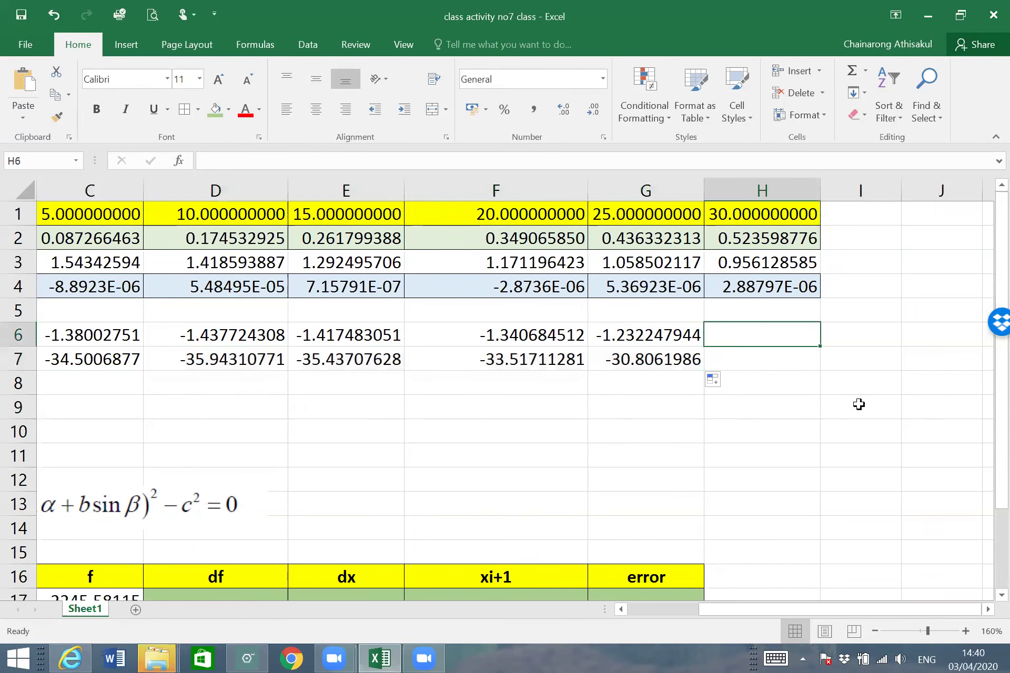
- Apply all borders to the db/da and db/dt rows, range A6:H7
left_click_drag(798, 607, 631, 590)
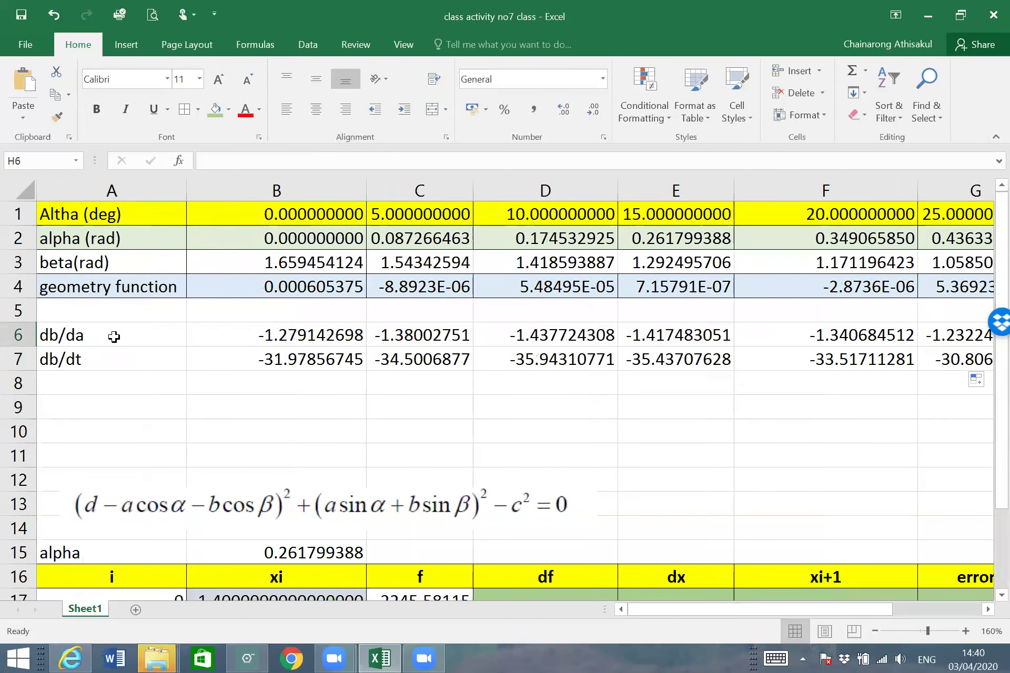
left_click_drag(112, 338, 526, 363)
left_click_drag(991, 376, 758, 345)
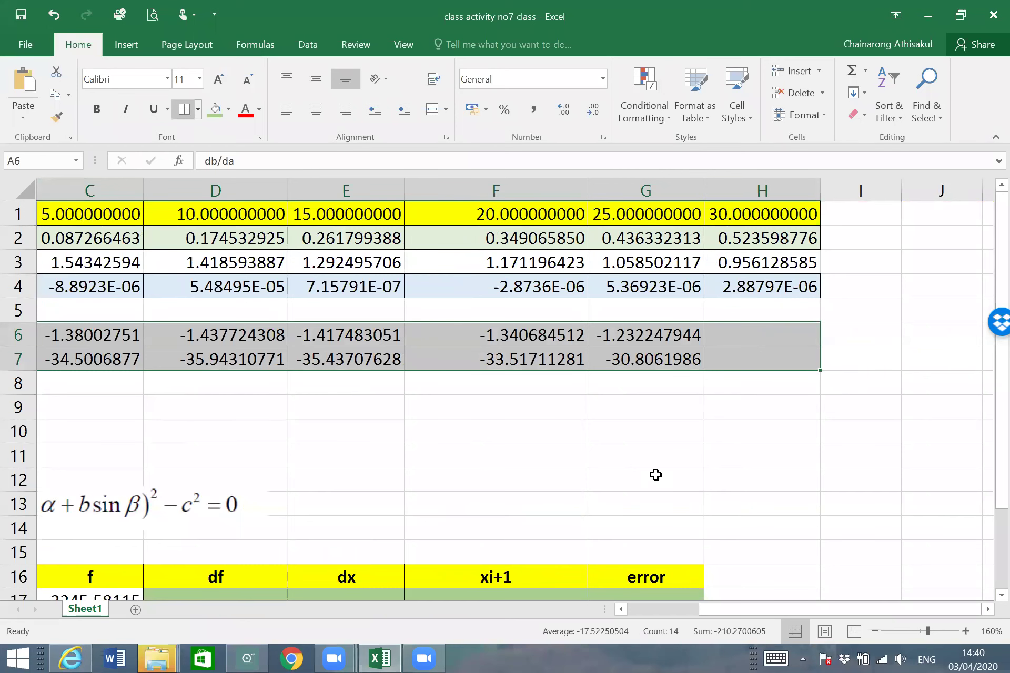
scroll(684, 463, "left", 2)
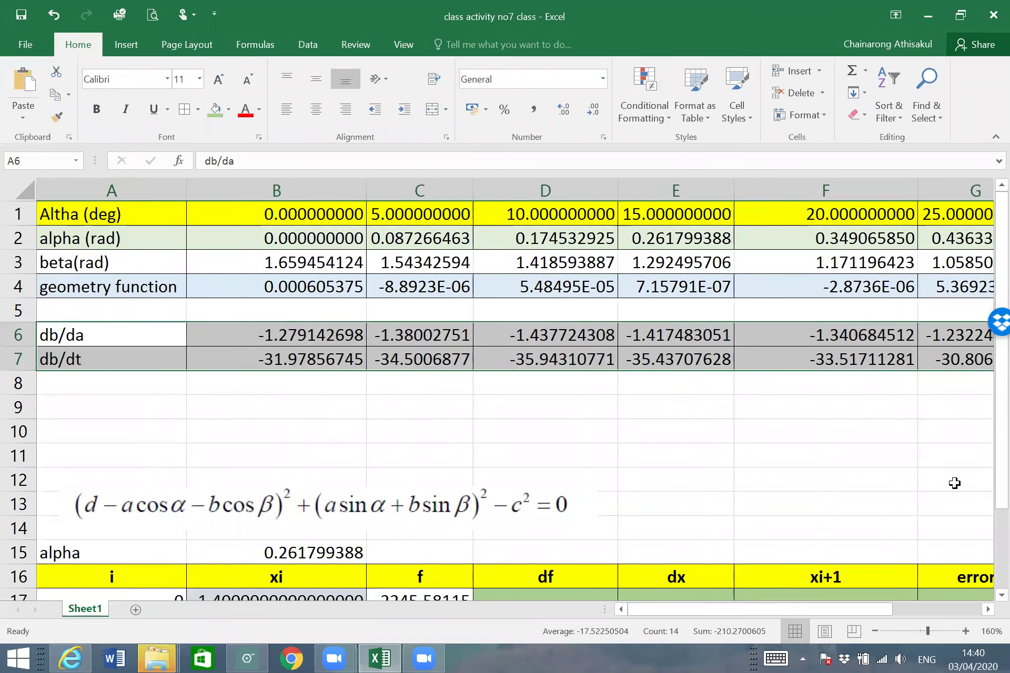
left_click(989, 610)
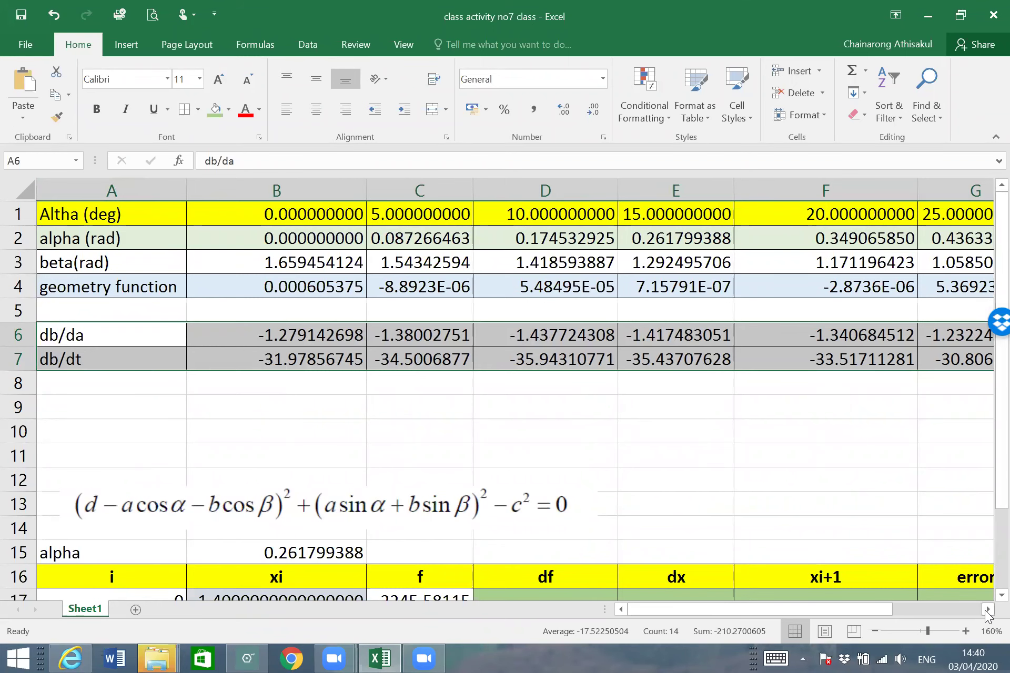
left_click(662, 353)
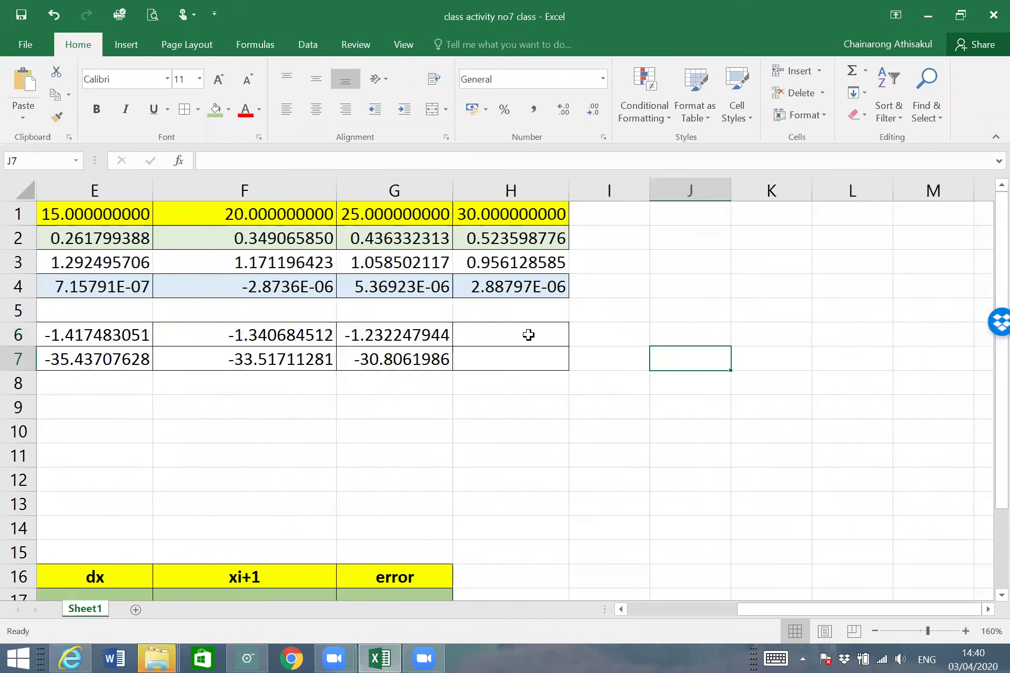
- Begin the backward-difference db/da formula in H6 with the numerator (3*H3-4*G3+F3) and a division sign
left_click(525, 334)
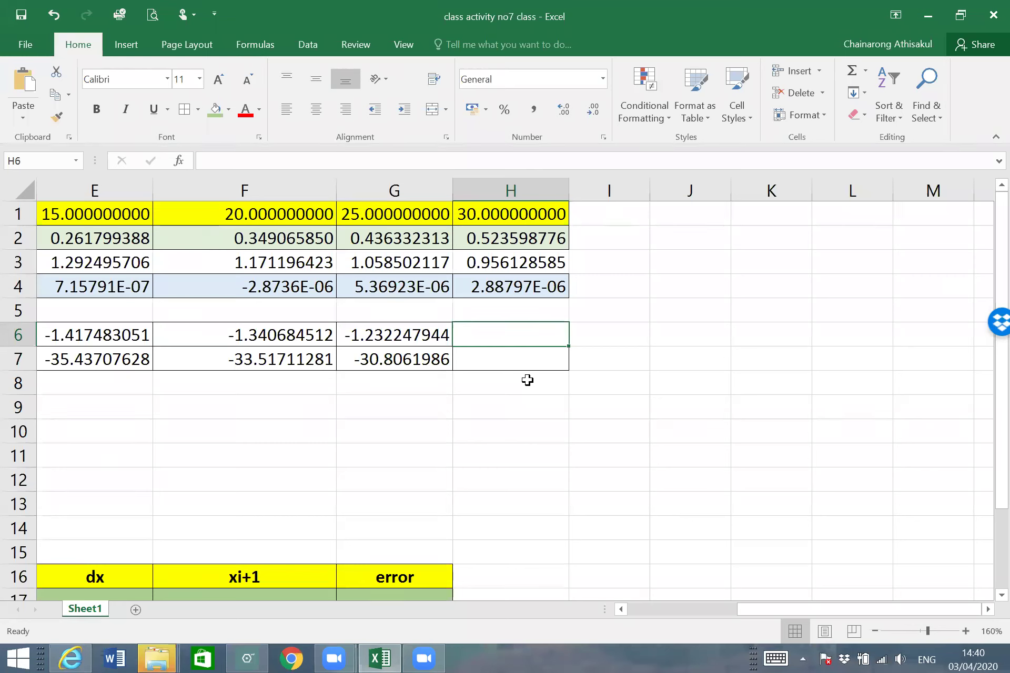
type("=(")
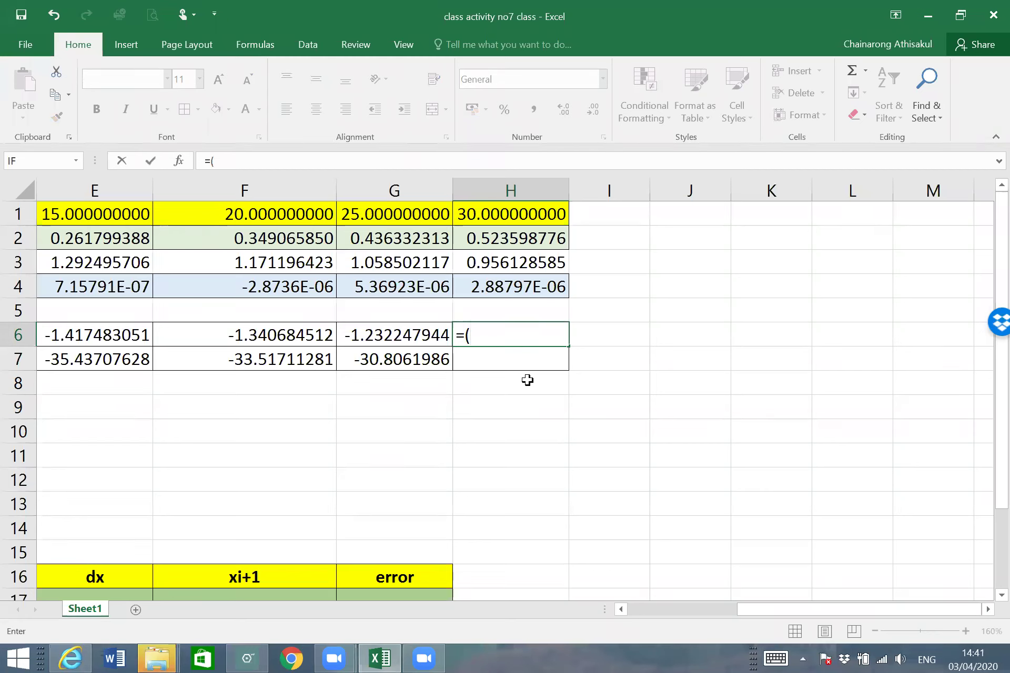
type("3*")
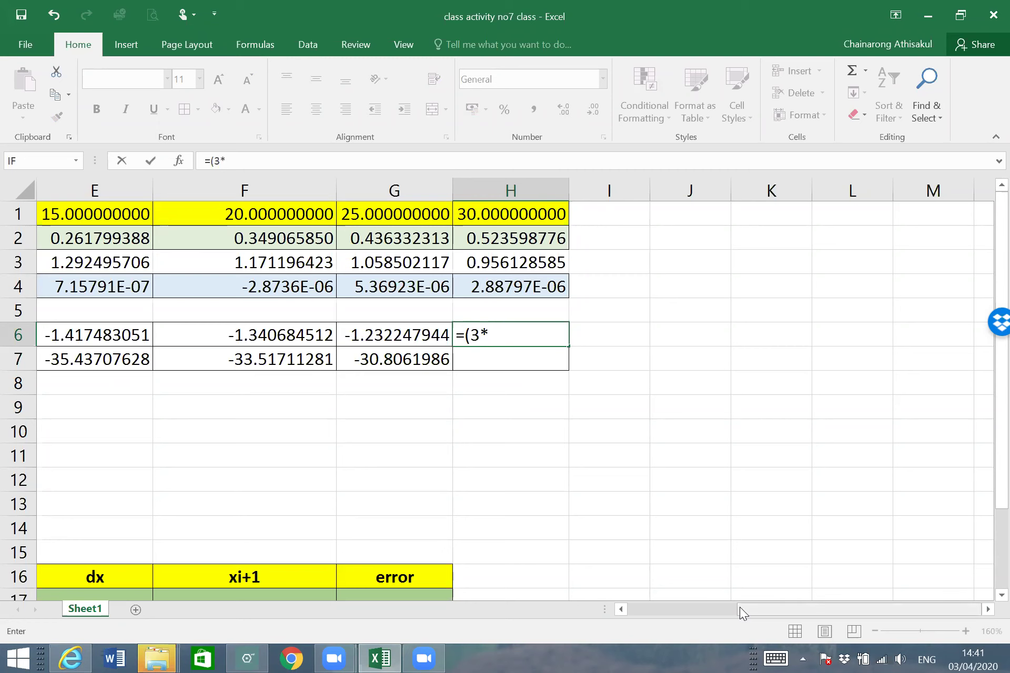
left_click_drag(739, 607, 775, 582)
left_click(506, 262)
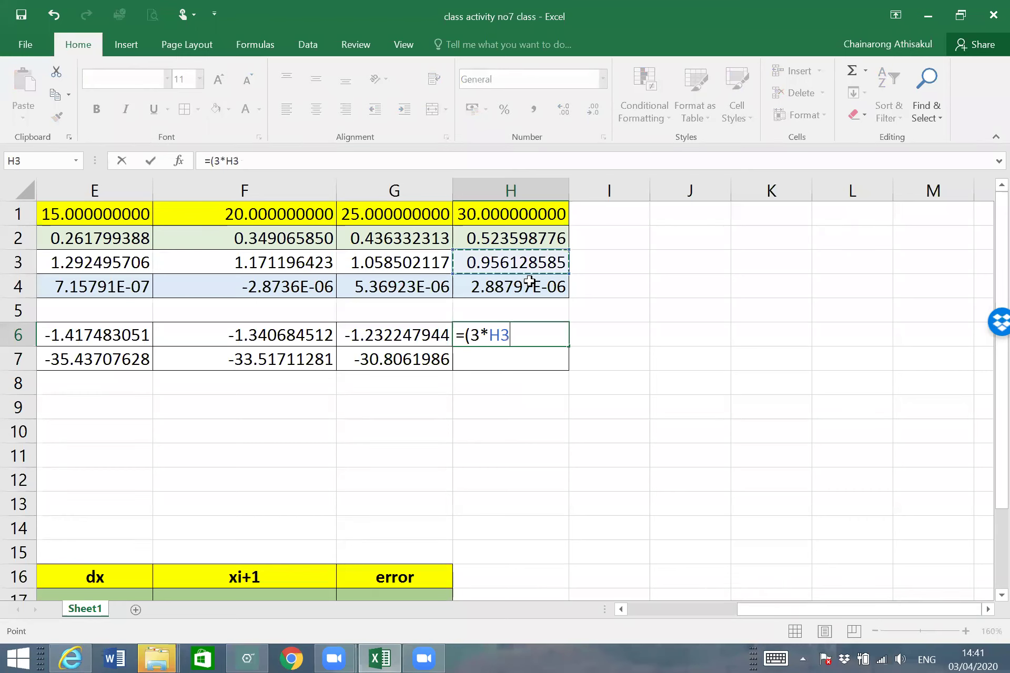
type("-4")
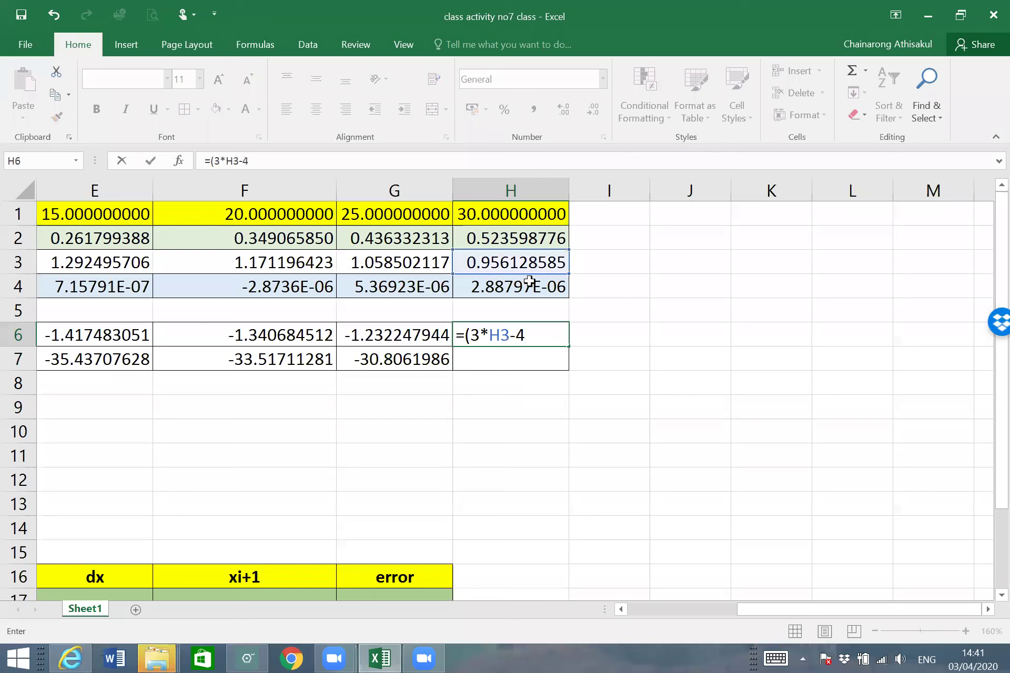
type("*")
left_click(410, 264)
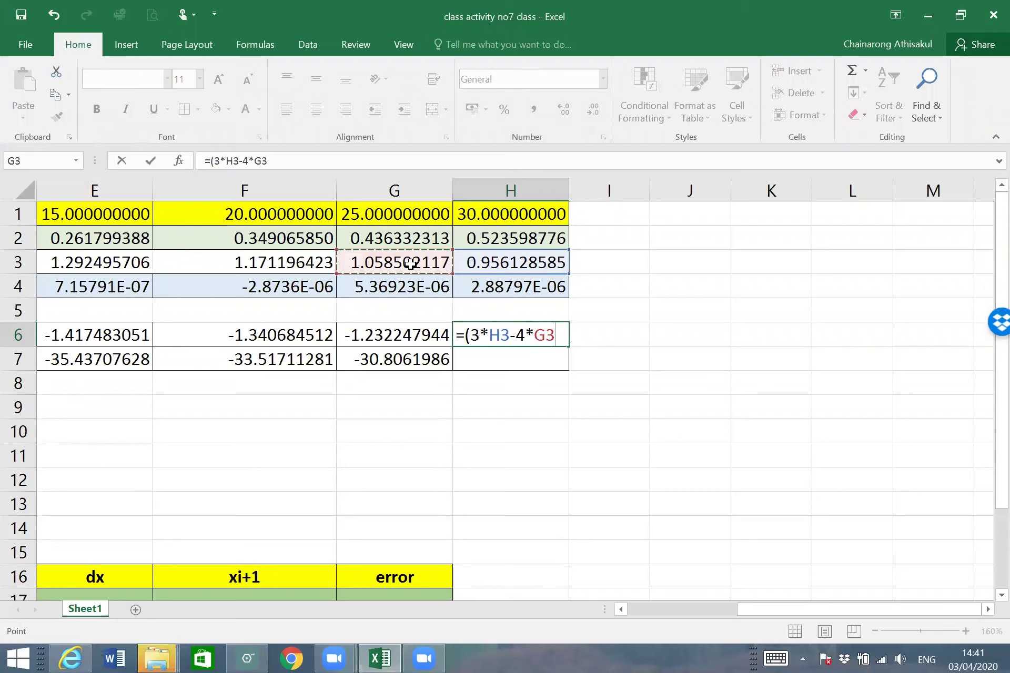
type("+")
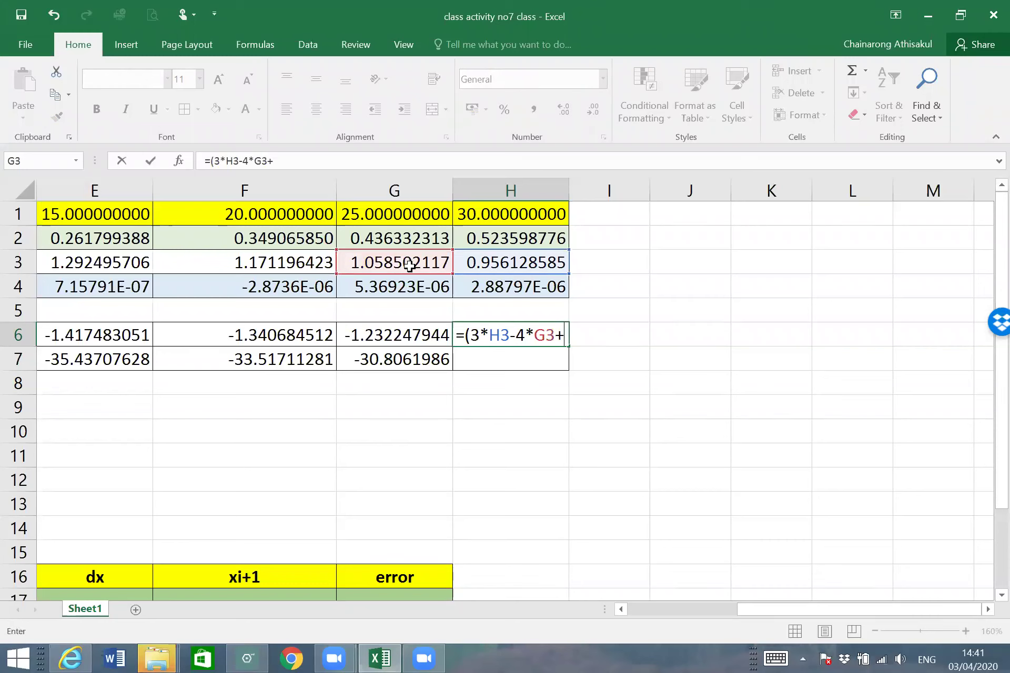
left_click(294, 265)
type(")/")
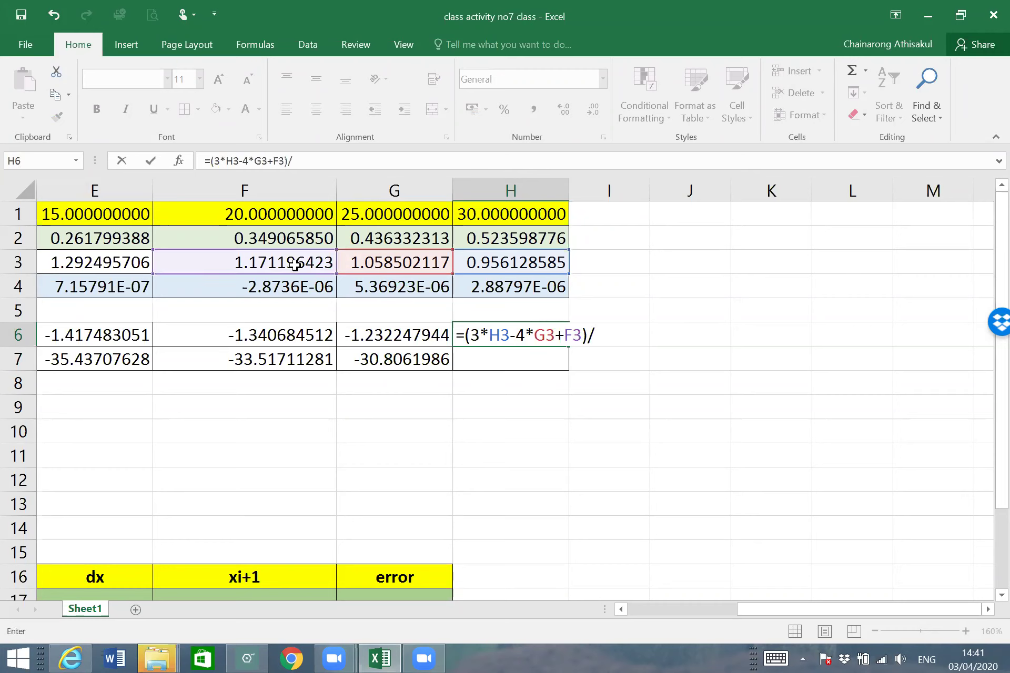
- Append the denominator (2*H2-G2)) to the H6 formula and submit it
type("(2*")
left_click(514, 238)
type("-")
left_click(409, 239)
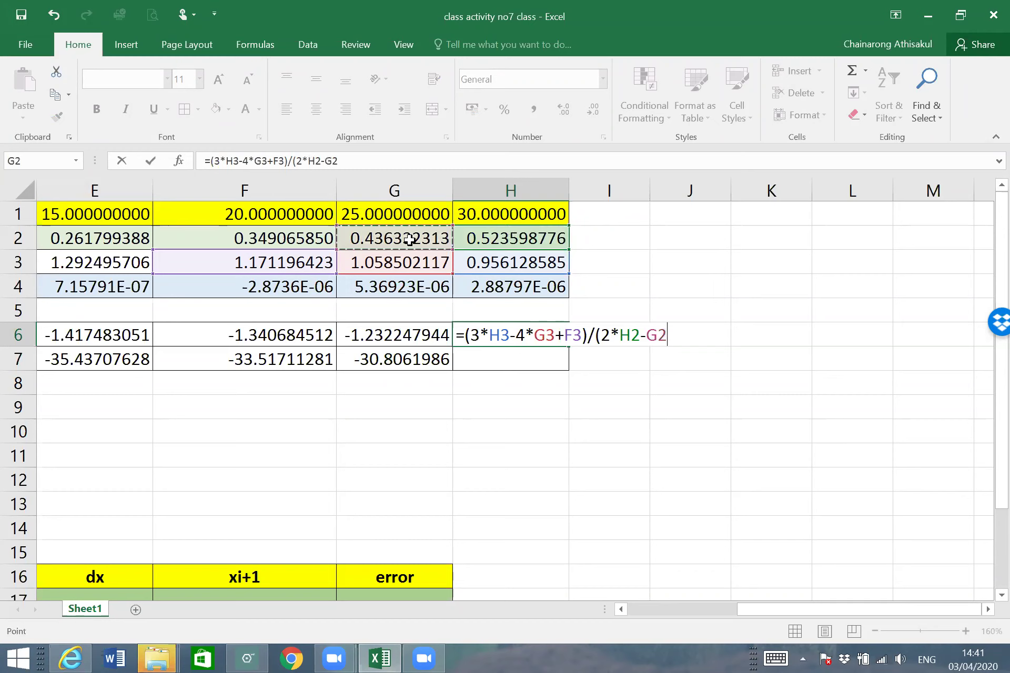
type("))")
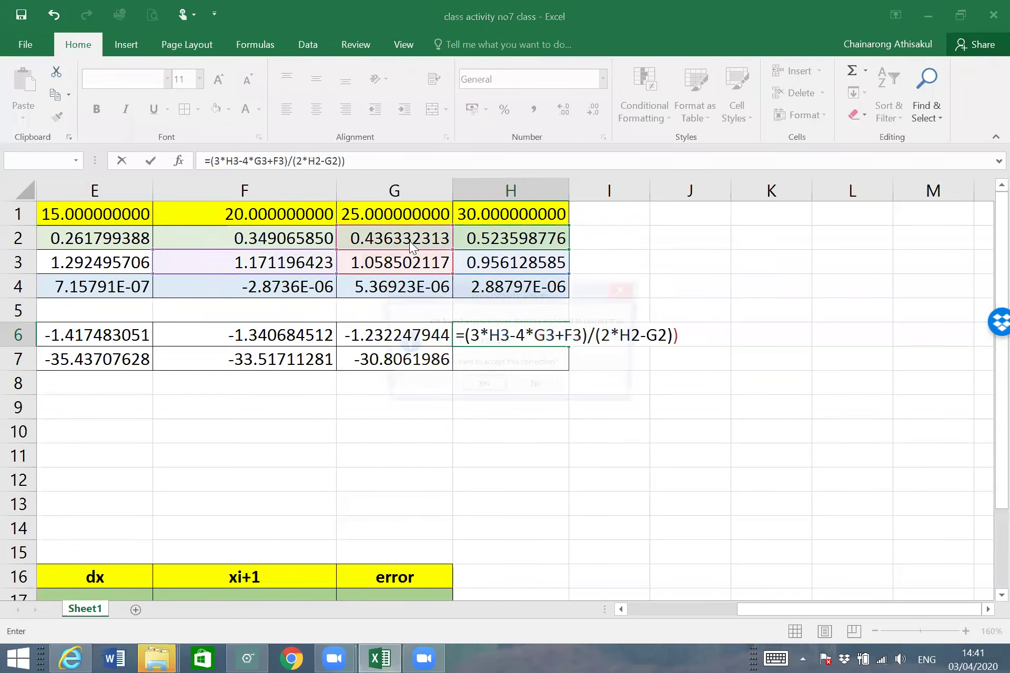
key("Return")
- Decline the proposed correction, remove the extra closing parenthesis, and enter =(3*H3-4*G3+F3)/(2*H2-G2) in H6
left_click(537, 389)
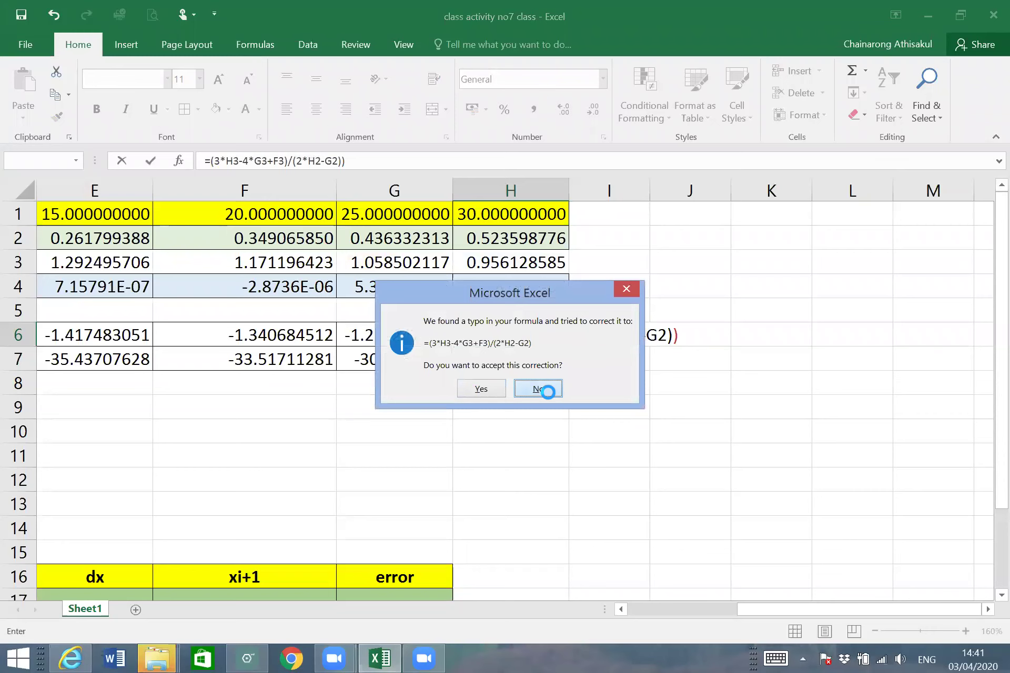
left_click(485, 417)
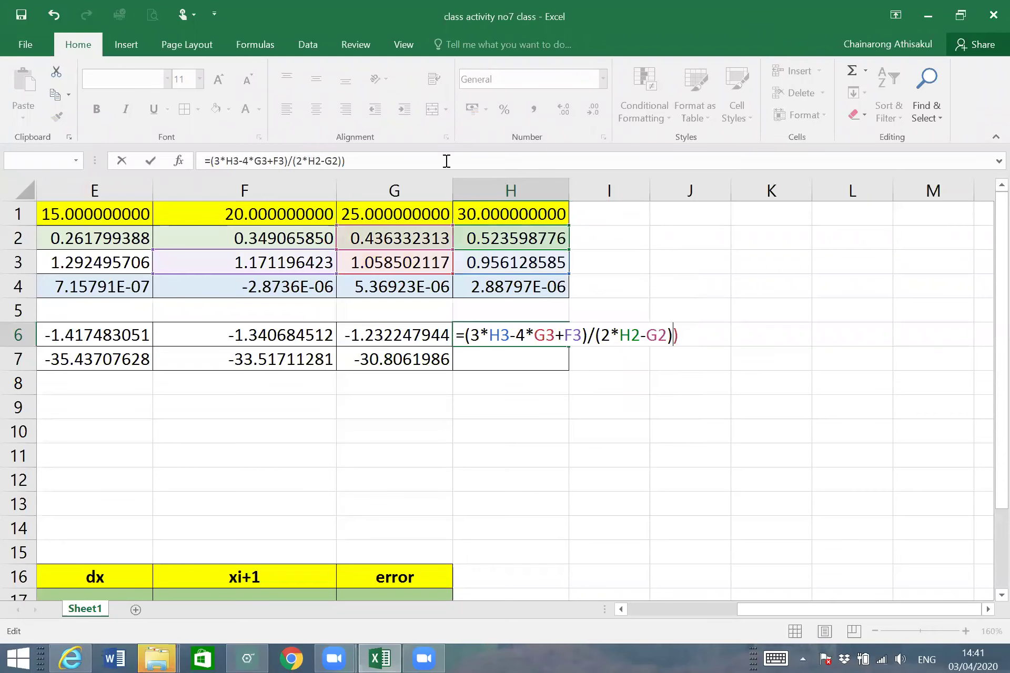
key("BackSpace")
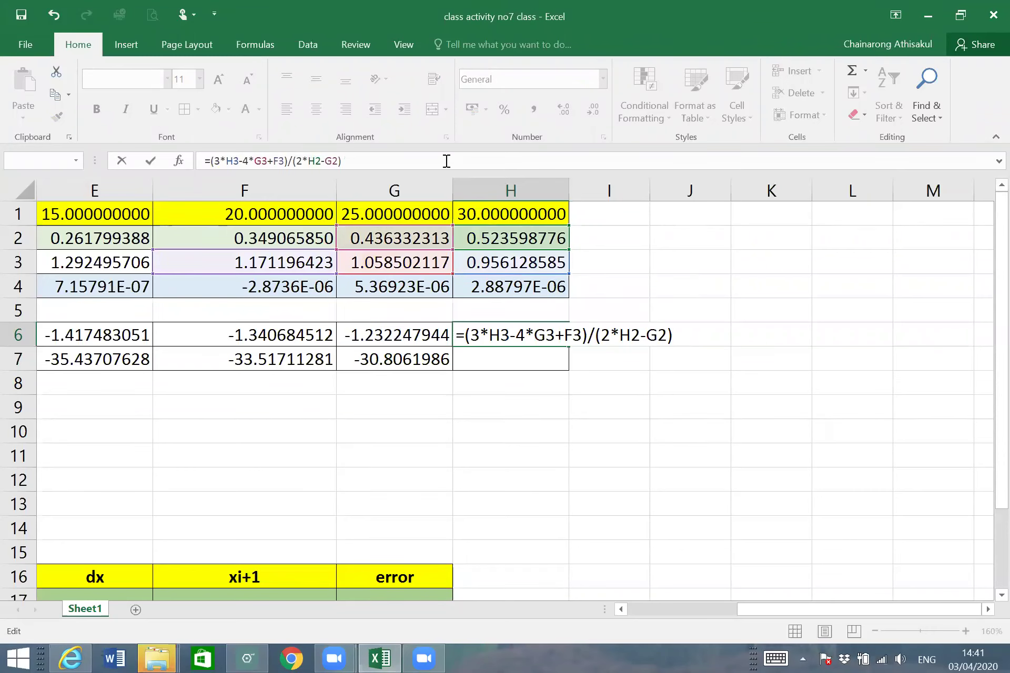
key("Return")
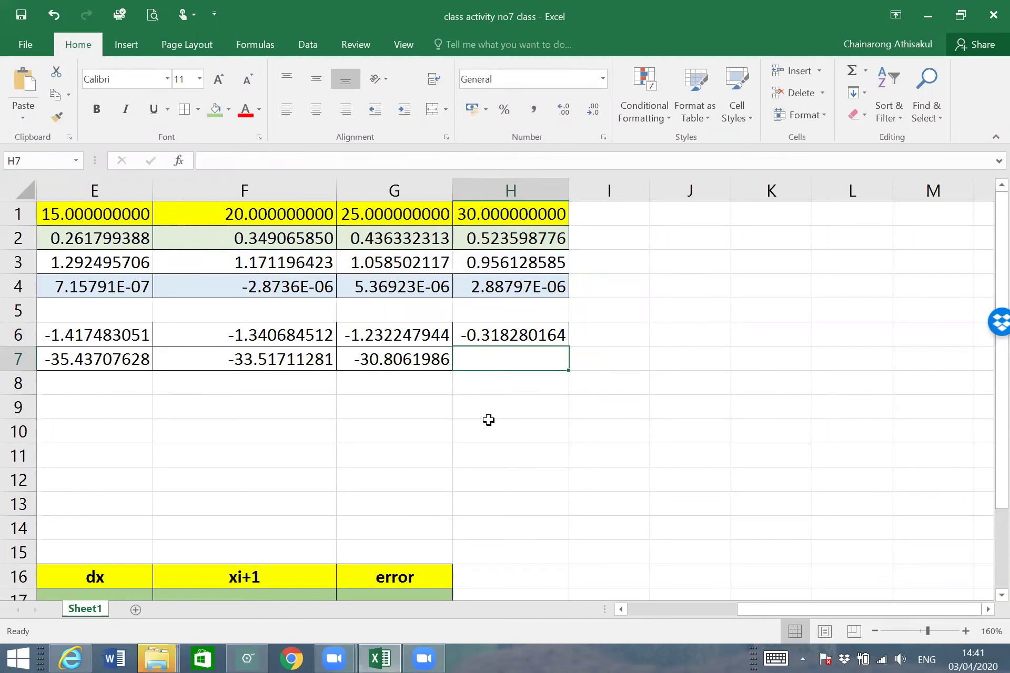
- Fill the db/dt formula from G7 into H7 and select H6 to check its db/da formula
left_click(437, 360)
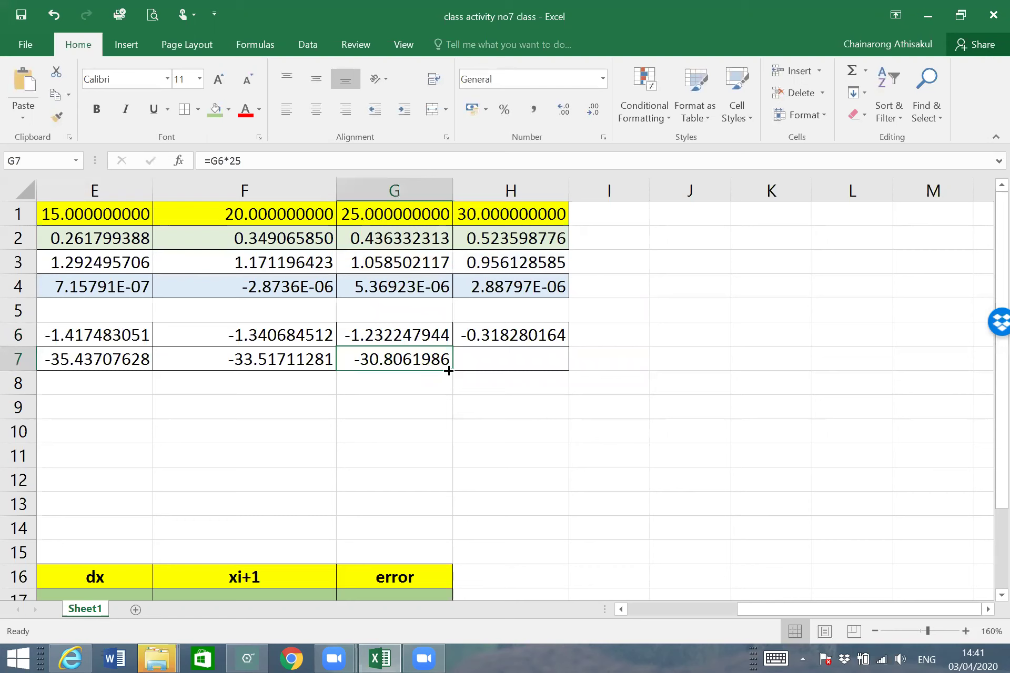
left_click_drag(452, 371, 529, 369)
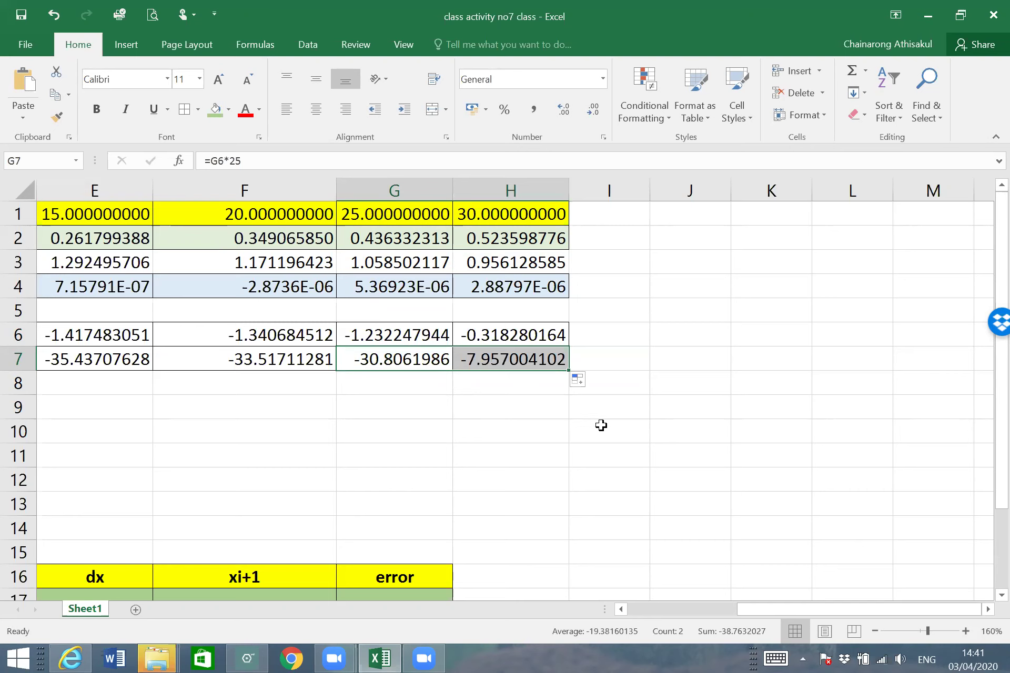
left_click(510, 335)
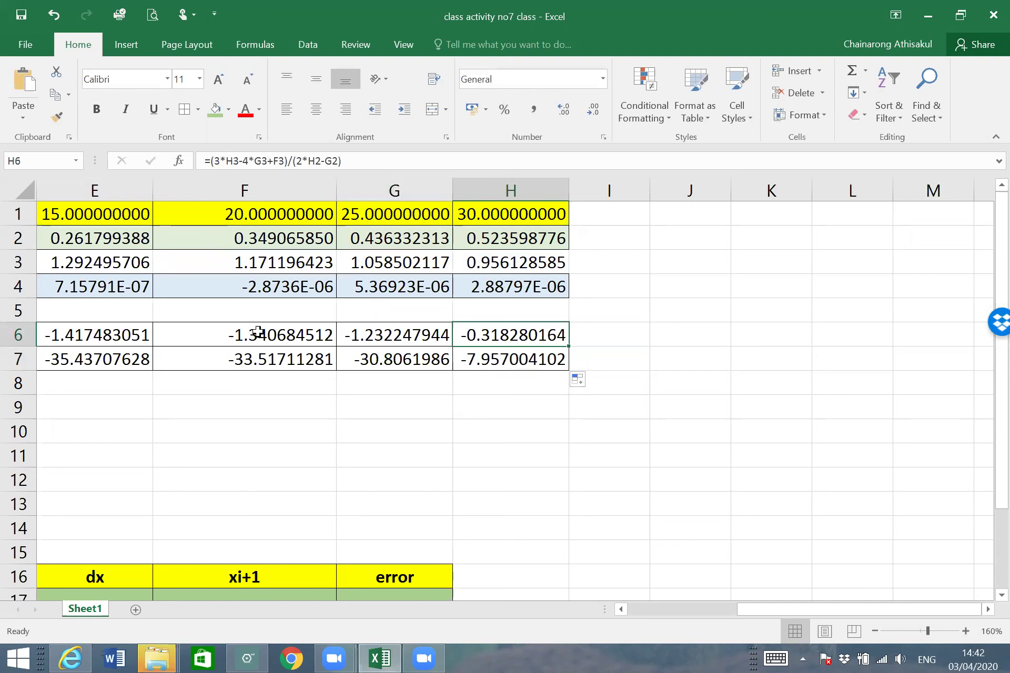
left_click_drag(788, 612, 775, 590)
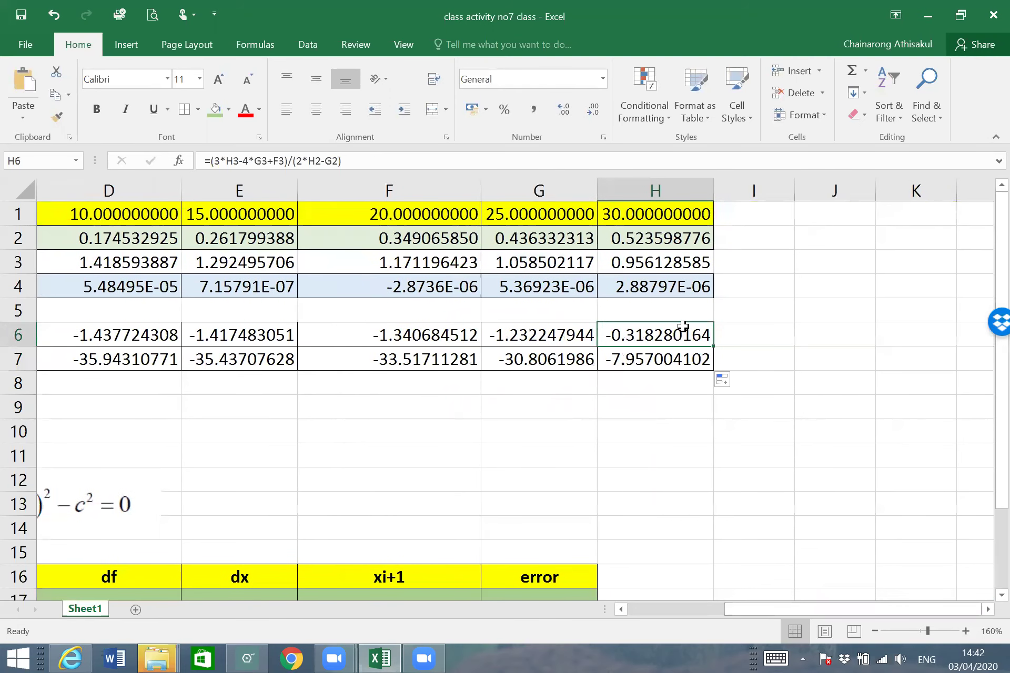
- Correct the denominator grouping in H6 so the db/da formula reads =(3*H3-4*G3+F3)/(2*(H2-G2))
left_click(311, 161)
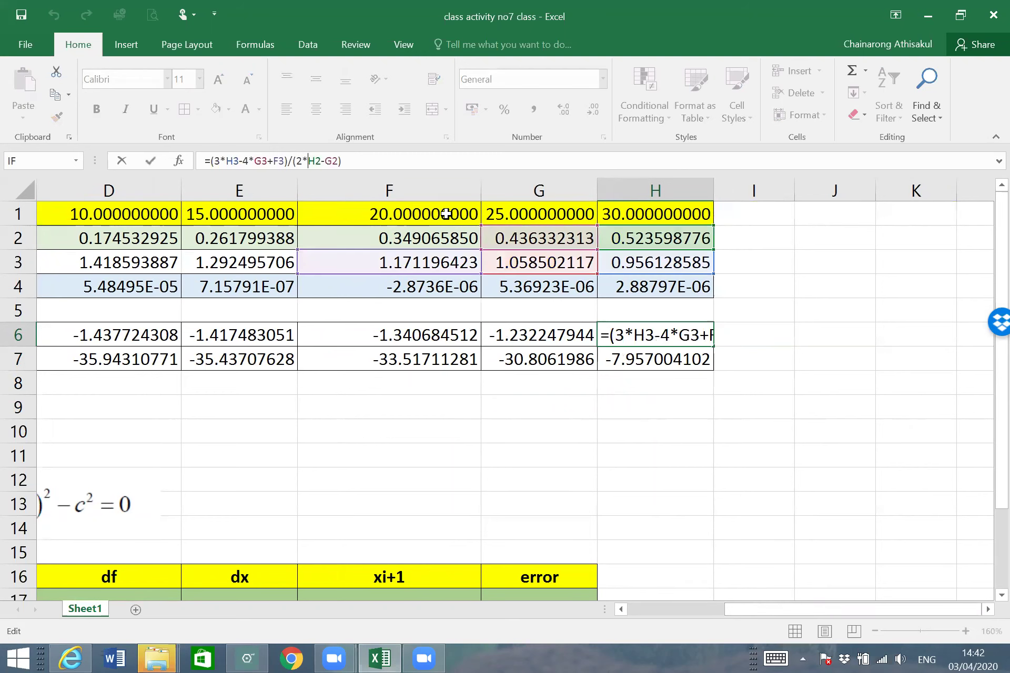
type("(")
left_click(381, 159)
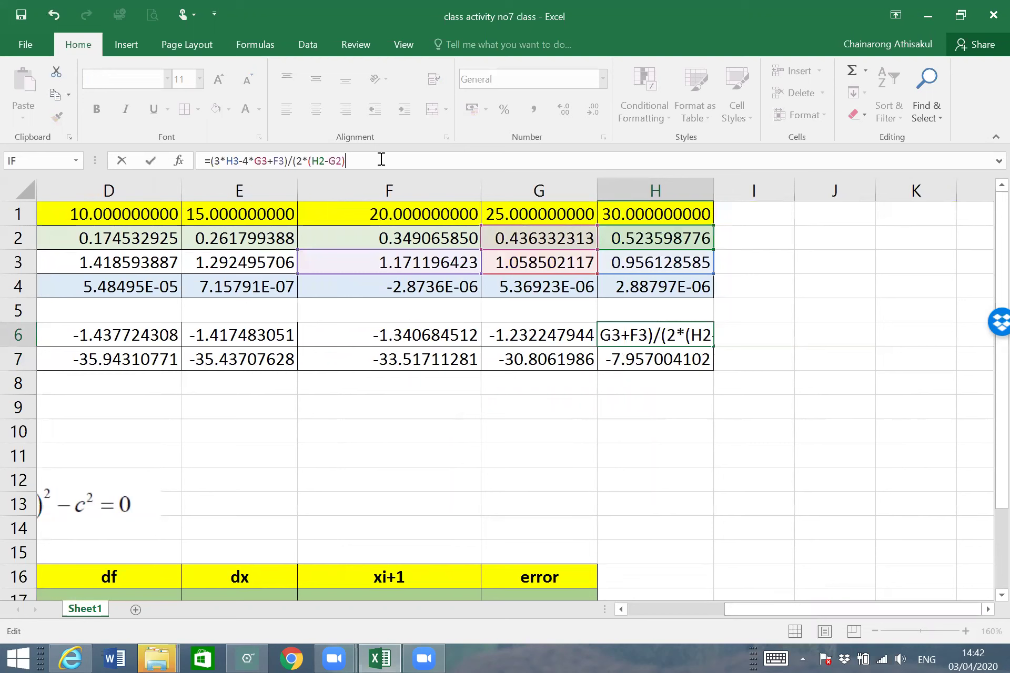
type(")")
key("Return")
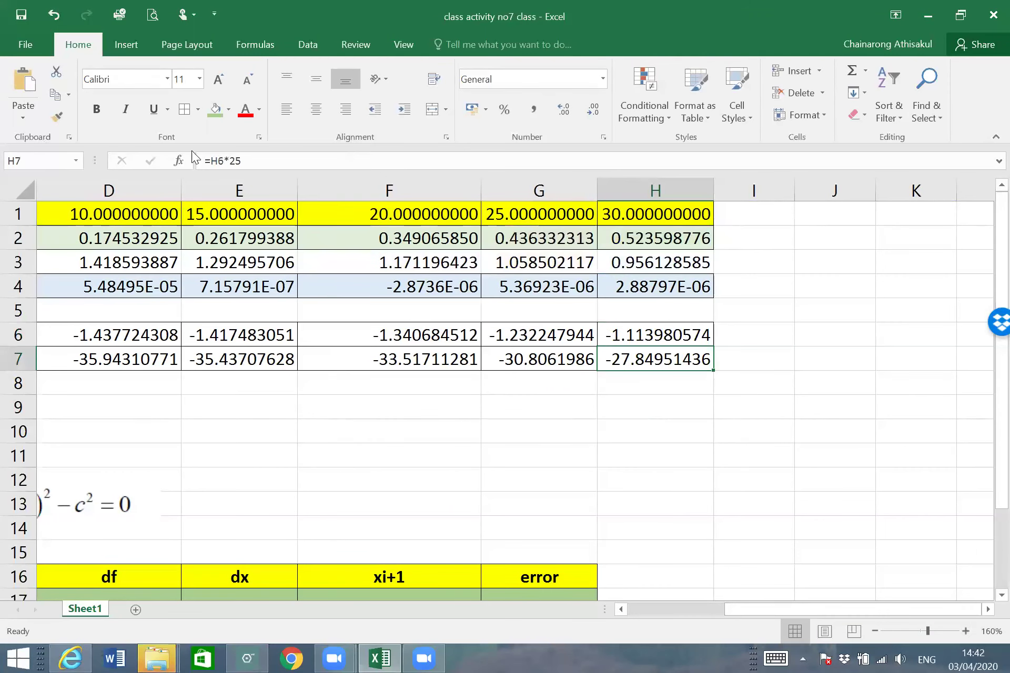
left_click(779, 272)
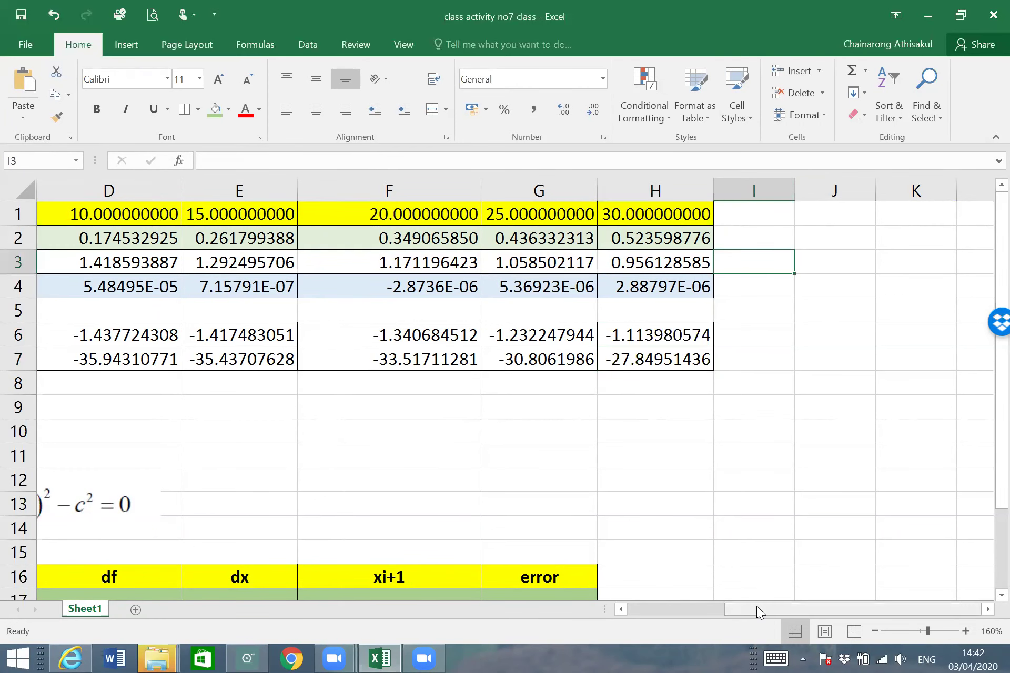
- Narrow column F so its 20-degree values take up less width
left_click_drag(755, 605, 653, 590)
left_click_drag(622, 594, 605, 573)
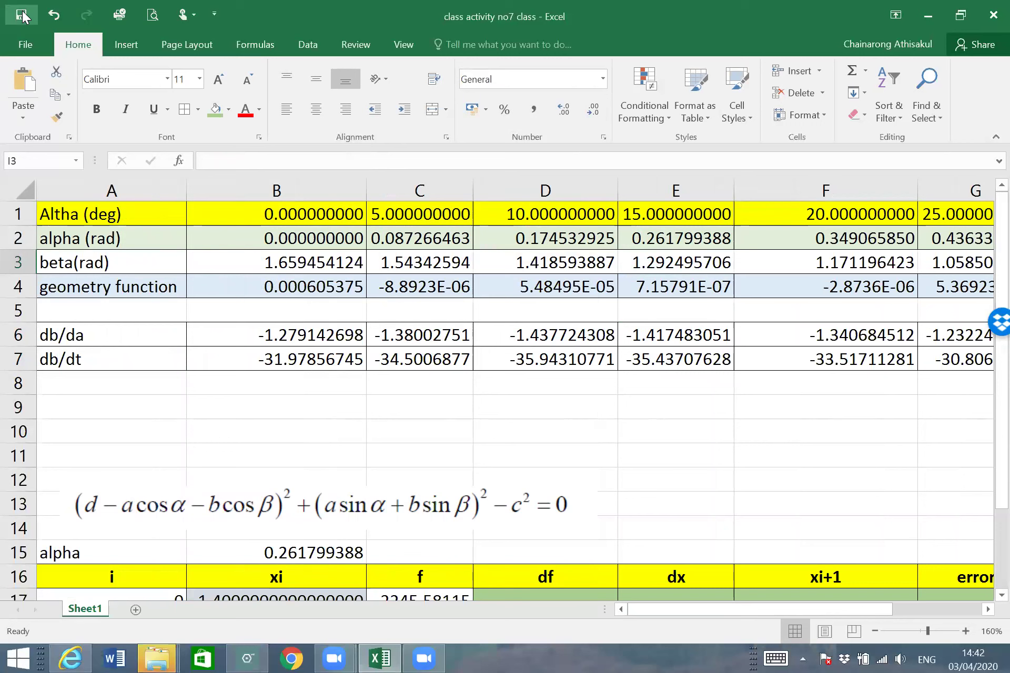
left_click(665, 476)
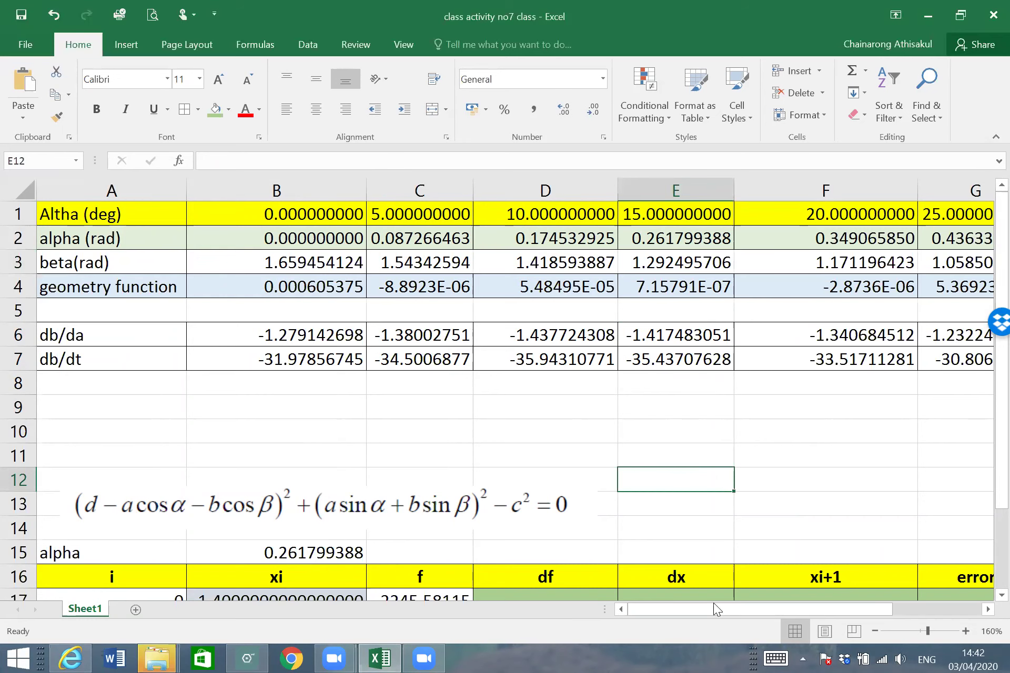
left_click_drag(850, 611, 894, 612)
left_click_drag(767, 191, 711, 189)
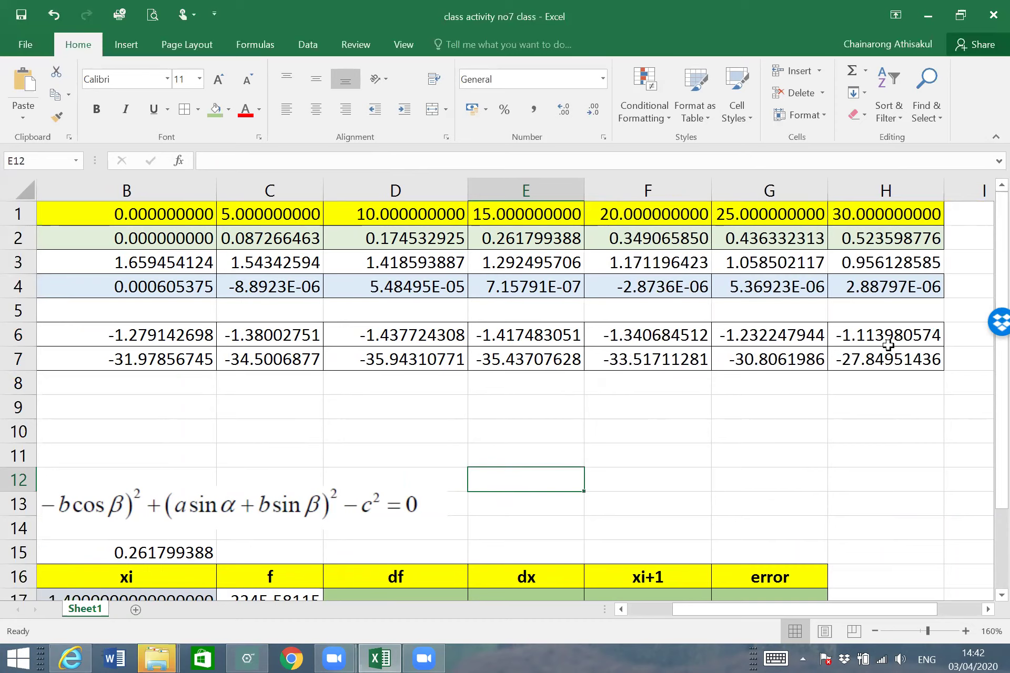
scroll(886, 326, "down", 1)
scroll(886, 325, "up", 1)
- Shade the db/dt row from A7 to H7 with a light orange fill
left_click_drag(909, 359, 5, 354)
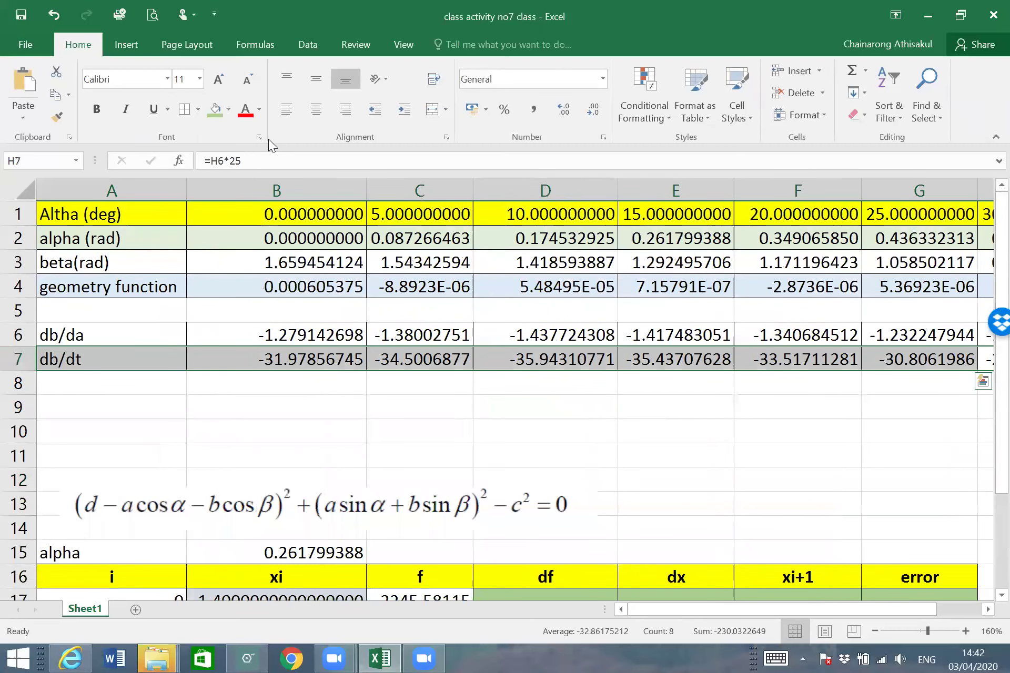
left_click(229, 111)
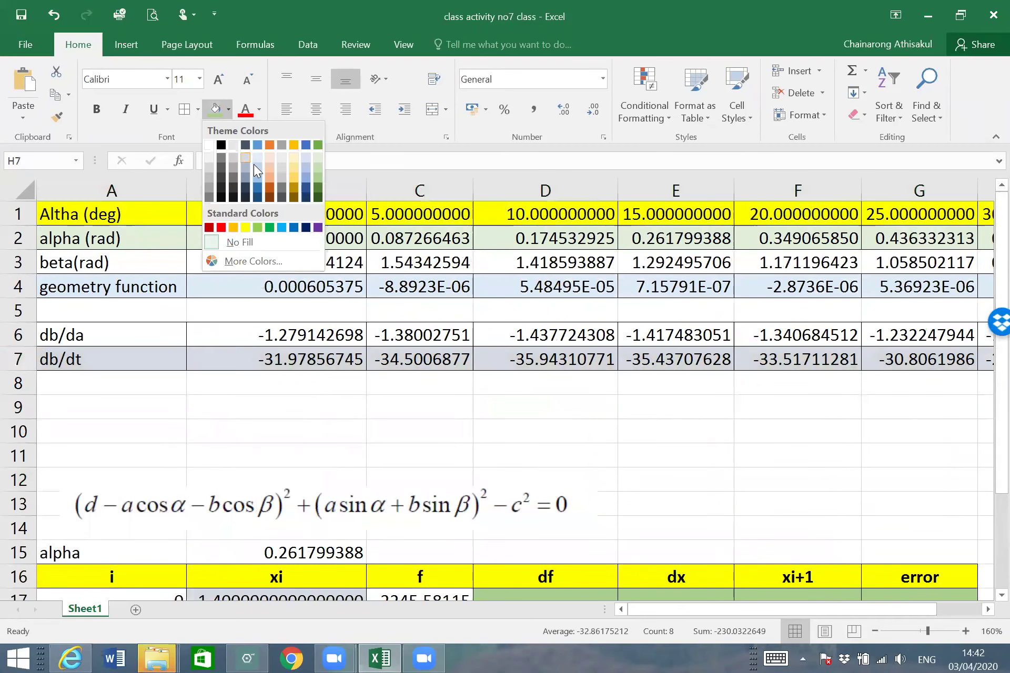
left_click(266, 170)
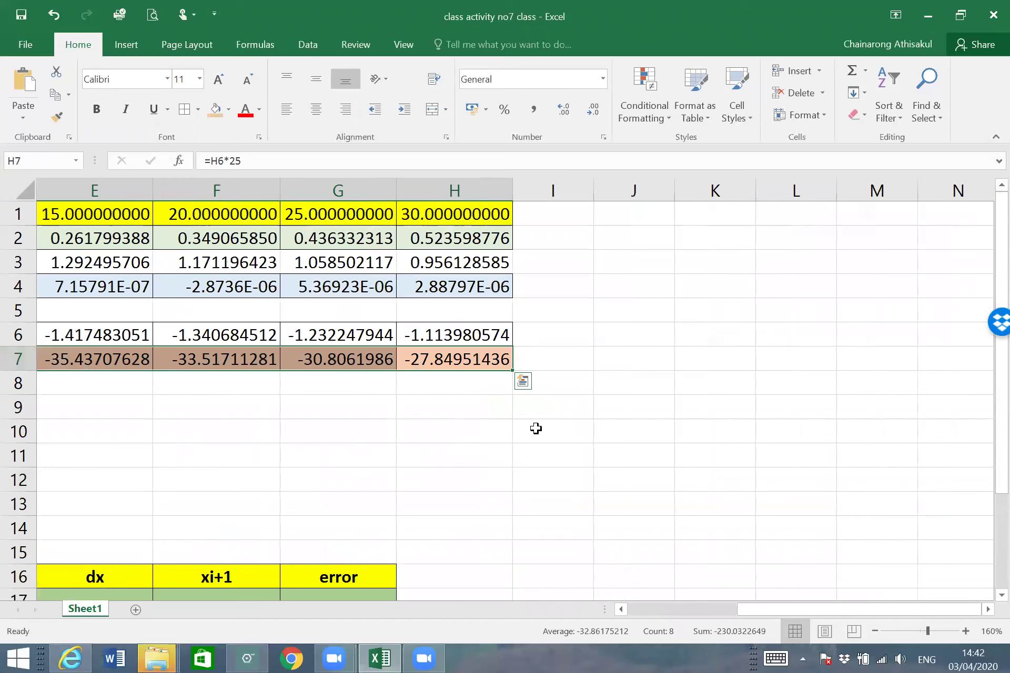
left_click(529, 448)
- Autofit column F so the xi+1 values in the iteration table are fully displayed
left_click_drag(848, 610, 789, 594)
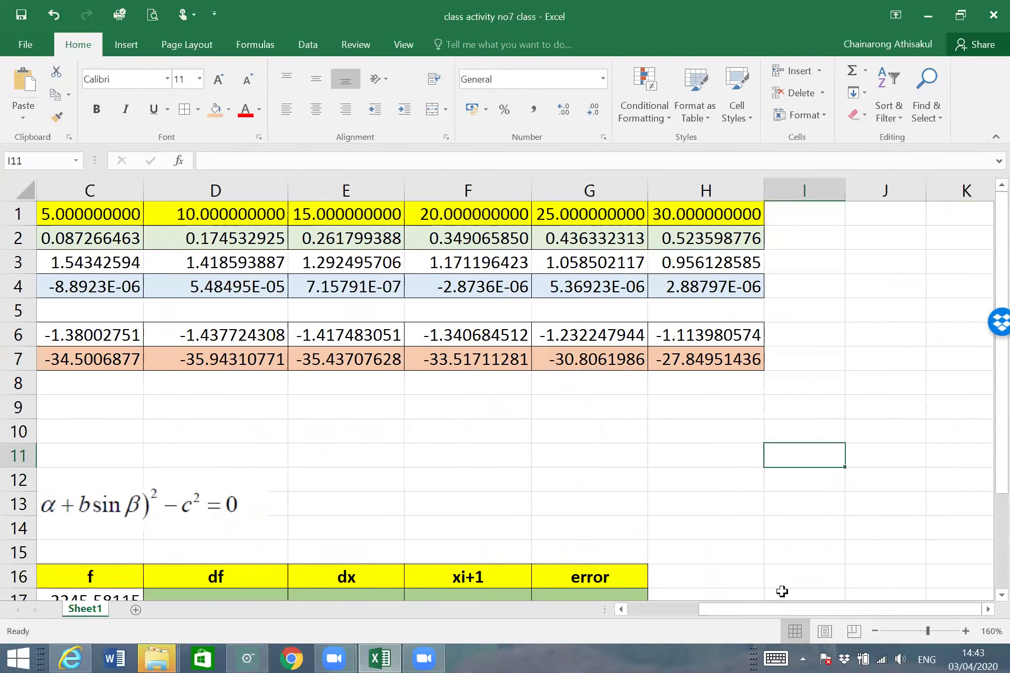
left_click(875, 631)
left_click(875, 630)
left_click(875, 630)
left_click(875, 631)
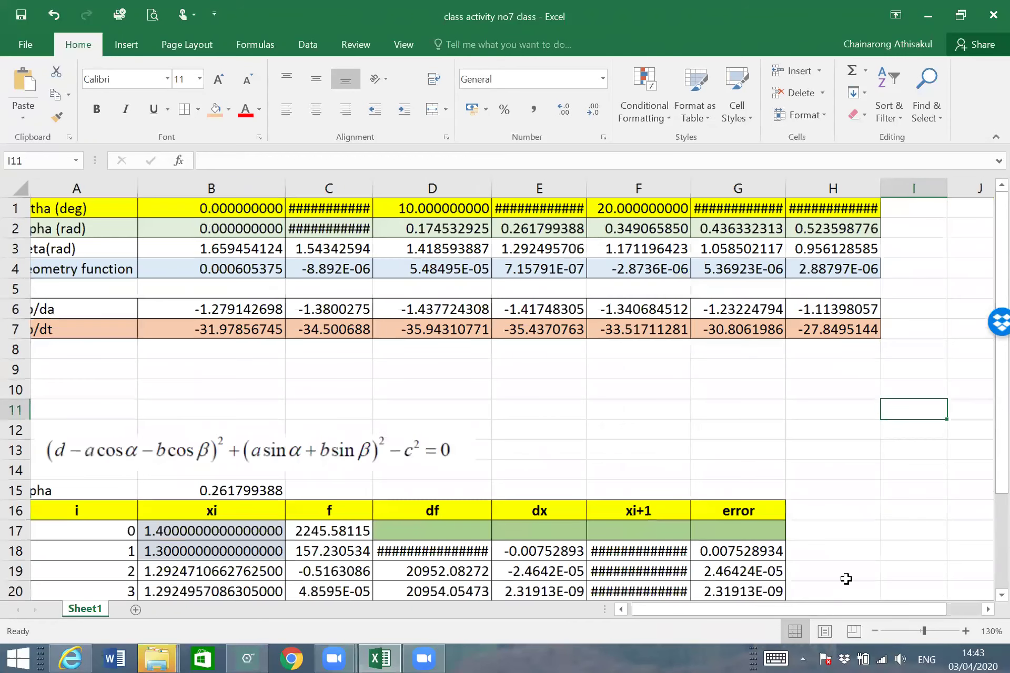
left_click(651, 387)
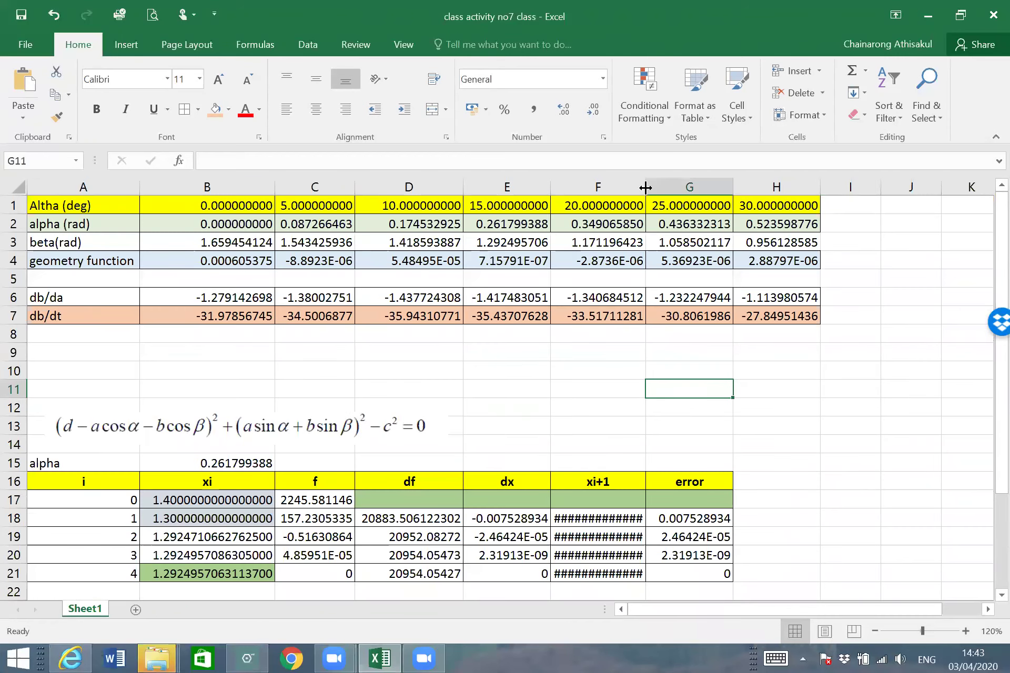
double_click(646, 188)
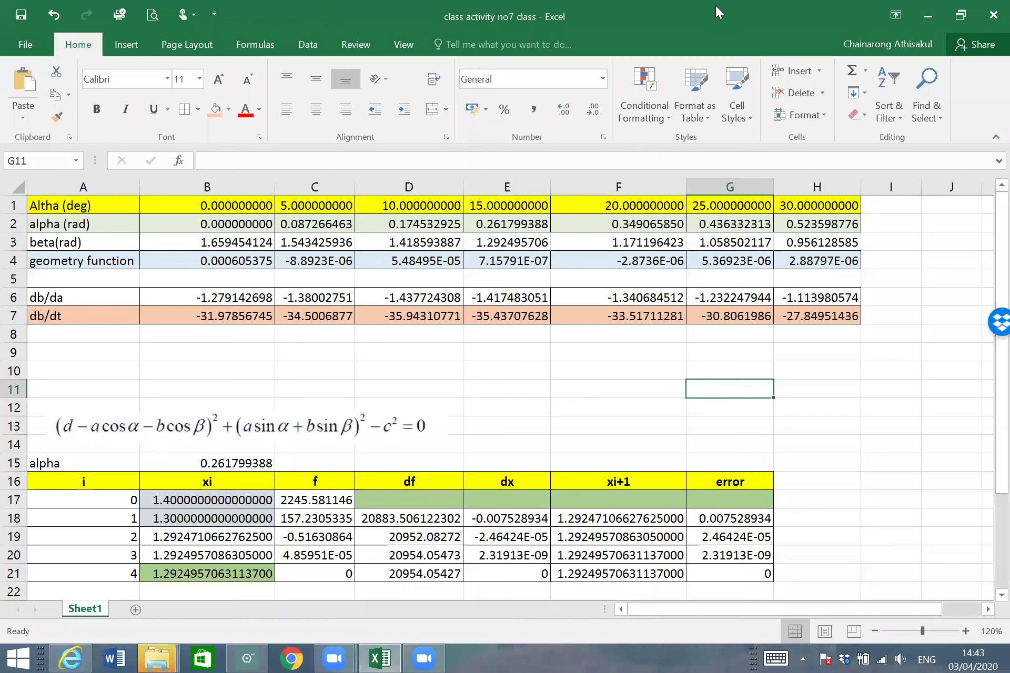
left_click(606, 387)
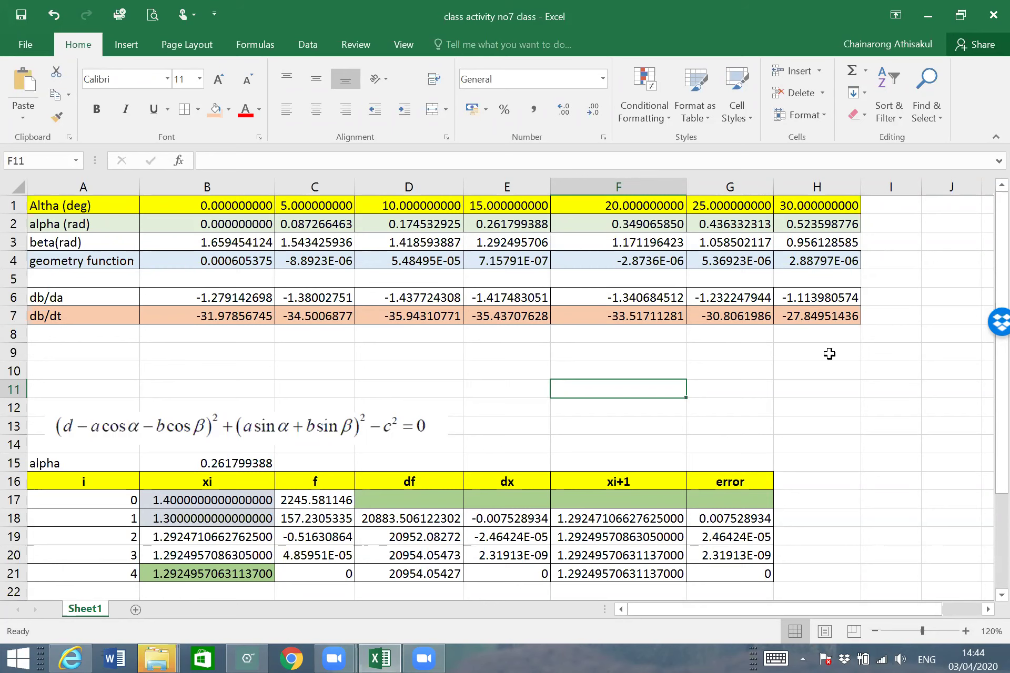
scroll(838, 341, "down", 1)
scroll(839, 341, "down", 2)
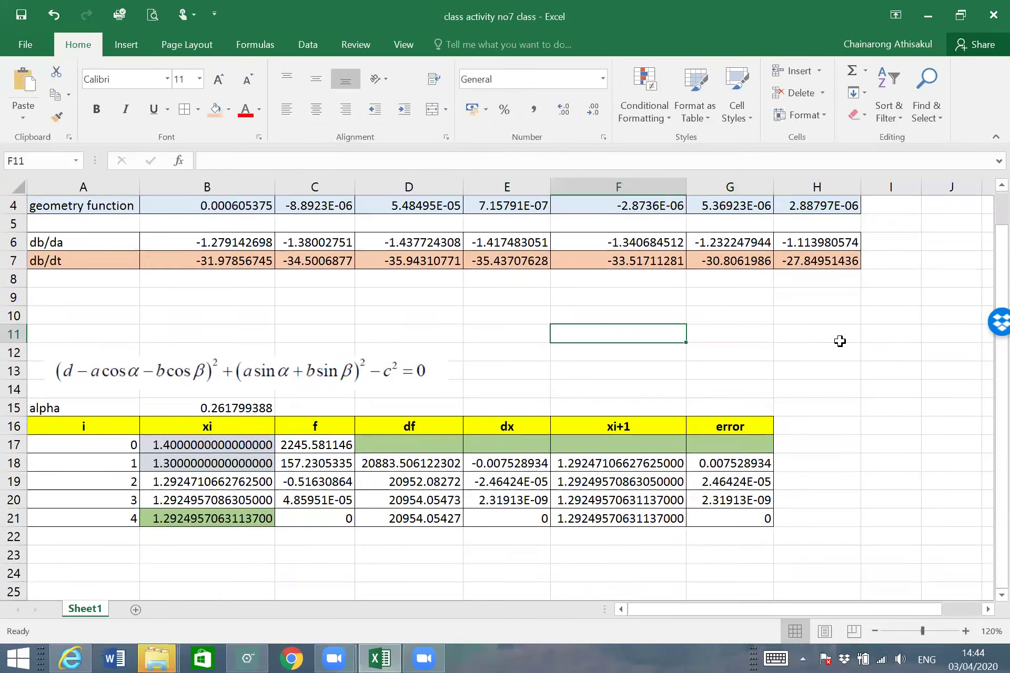
scroll(839, 342, "up", 3)
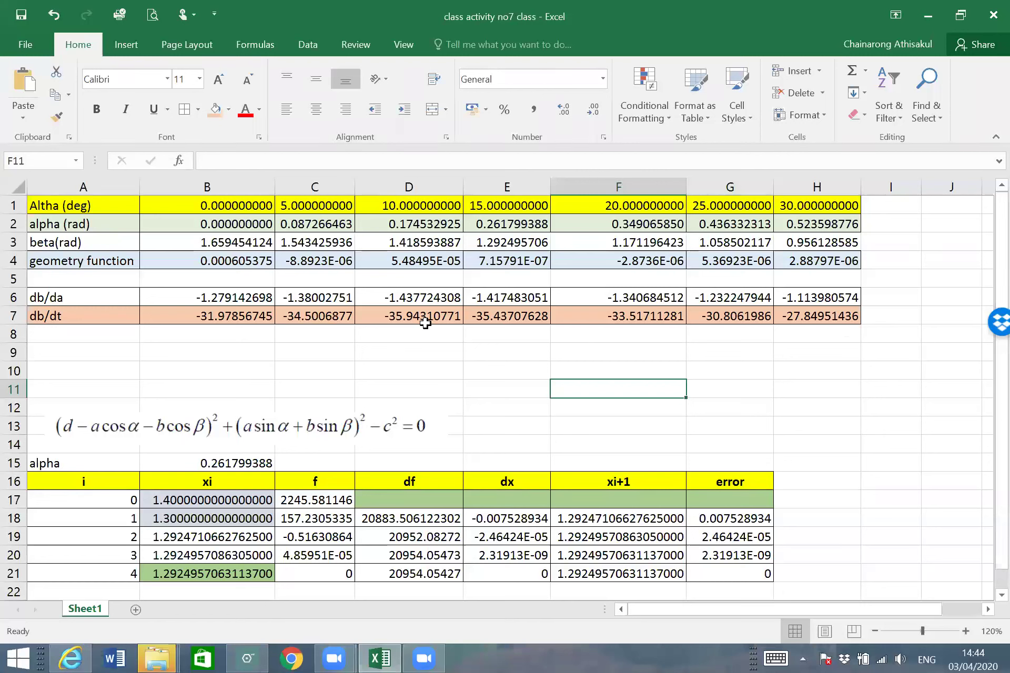